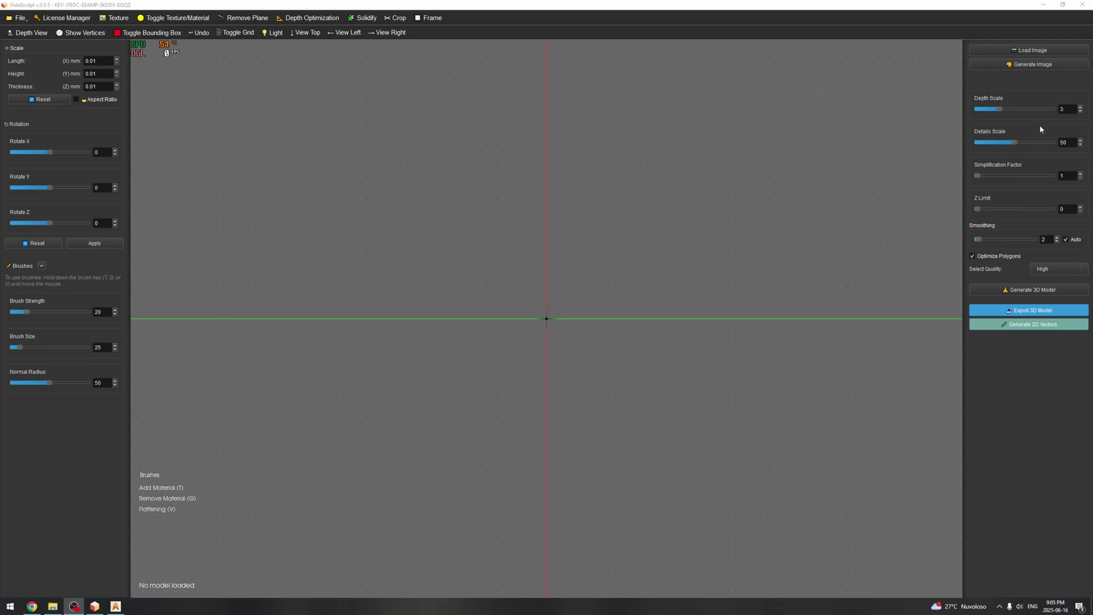
# Load puppy-1047521_1280.jpg from Downloads, declining the AI relief preview and image enhancement.
pyautogui.click(1033, 52)
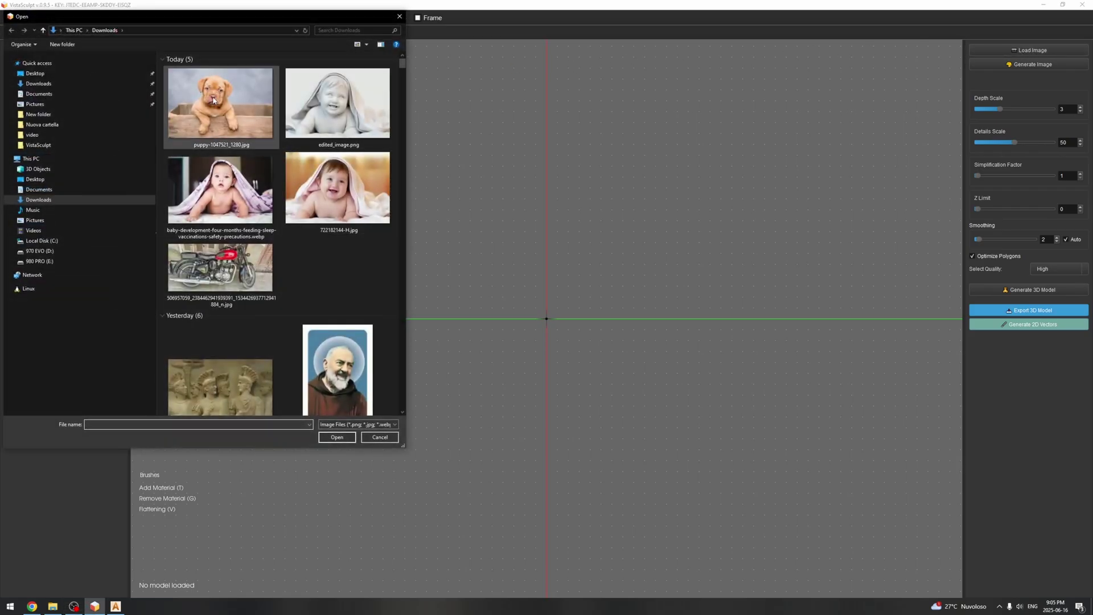
pyautogui.click(220, 106)
pyautogui.click(337, 437)
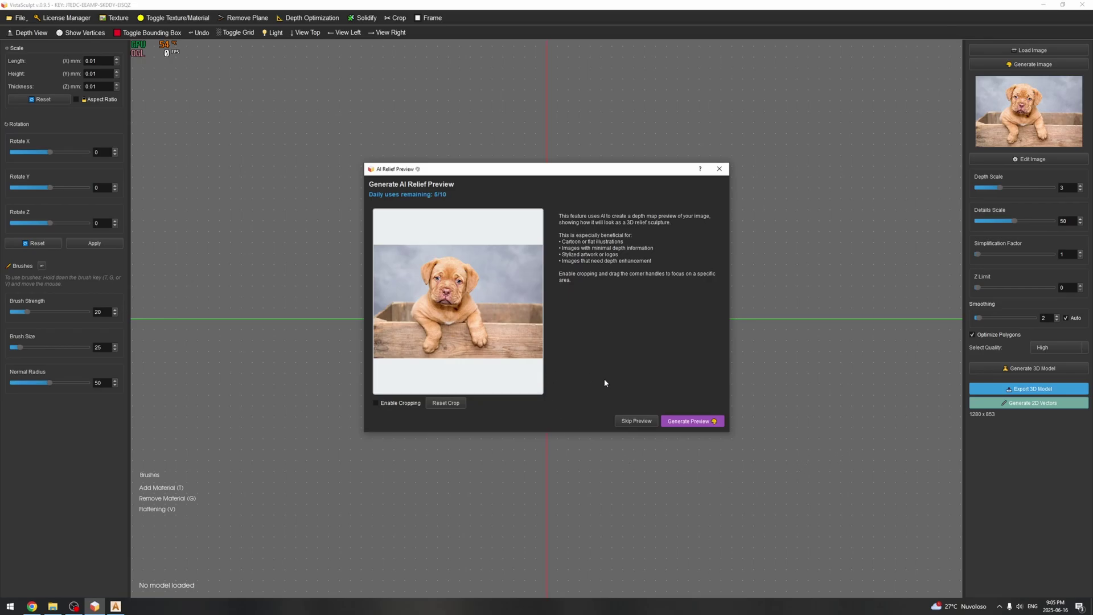
pyautogui.click(628, 423)
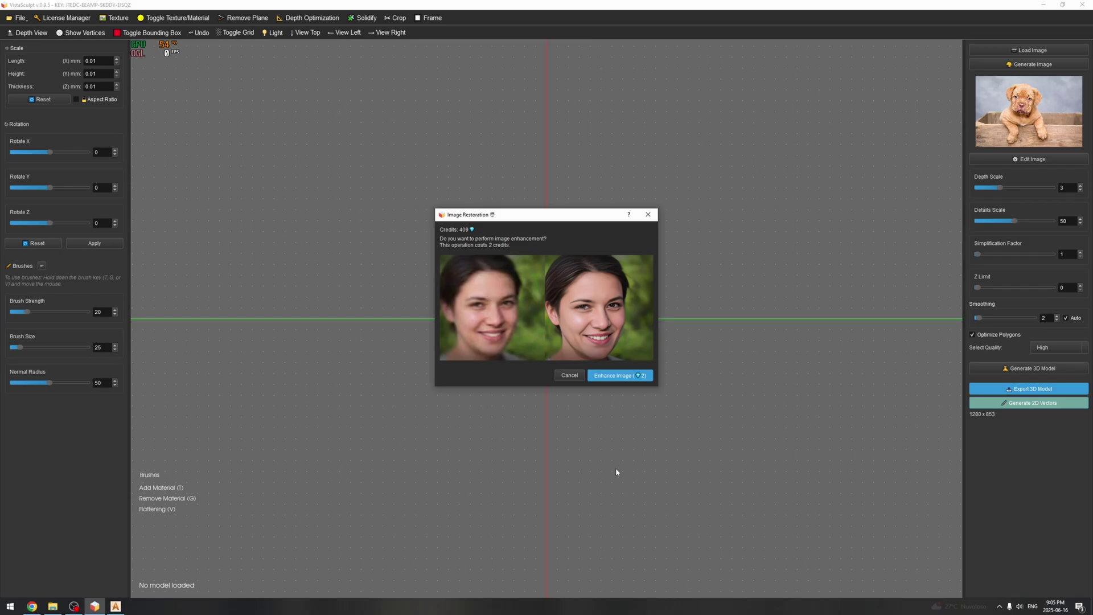
pyautogui.click(648, 215)
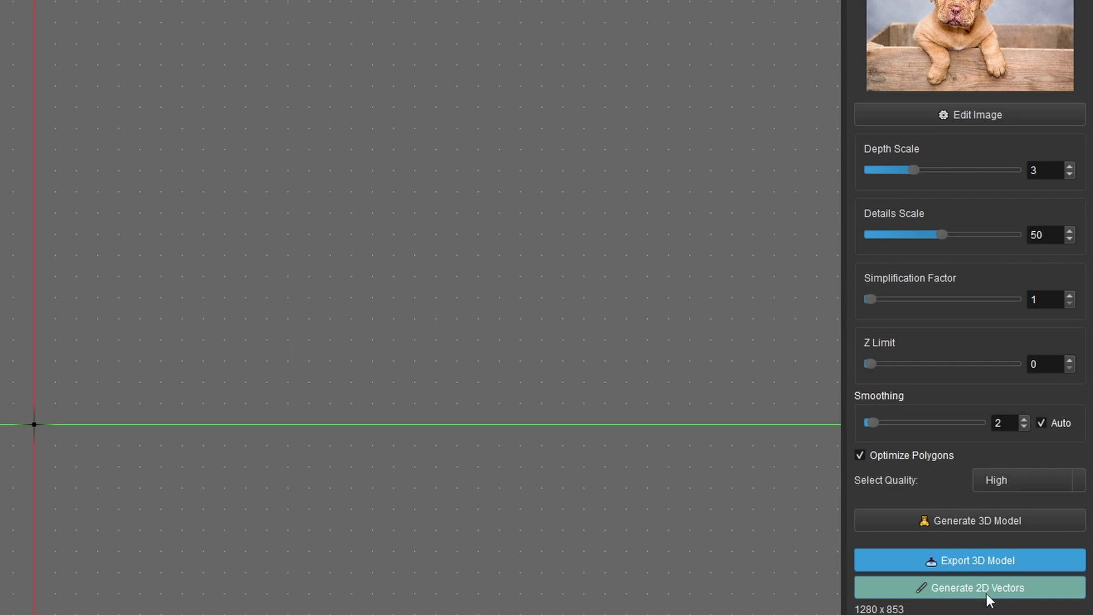
# Run Generate 2D on the loaded puppy photo to get the vector style choices.
pyautogui.click(948, 592)
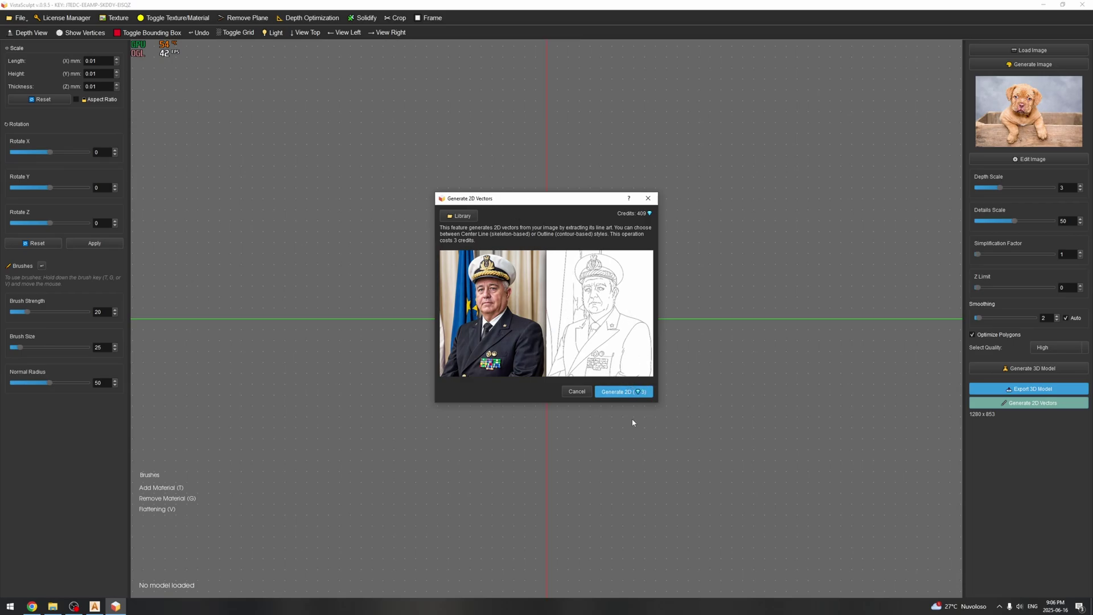
pyautogui.click(624, 392)
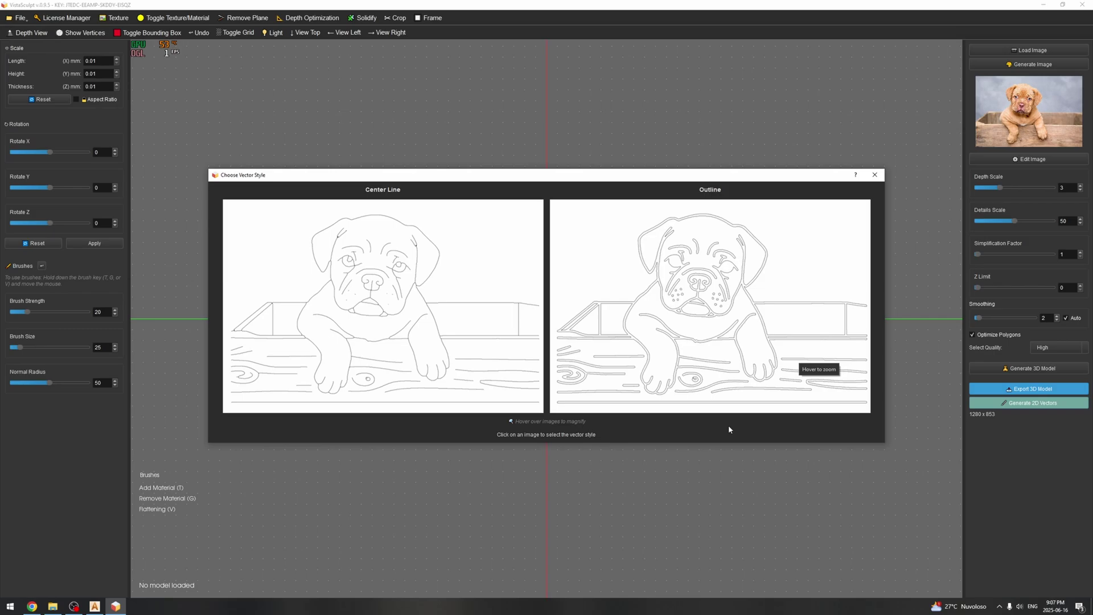
# Pick the Center Line vector style for the puppy drawing.
pyautogui.click(391, 313)
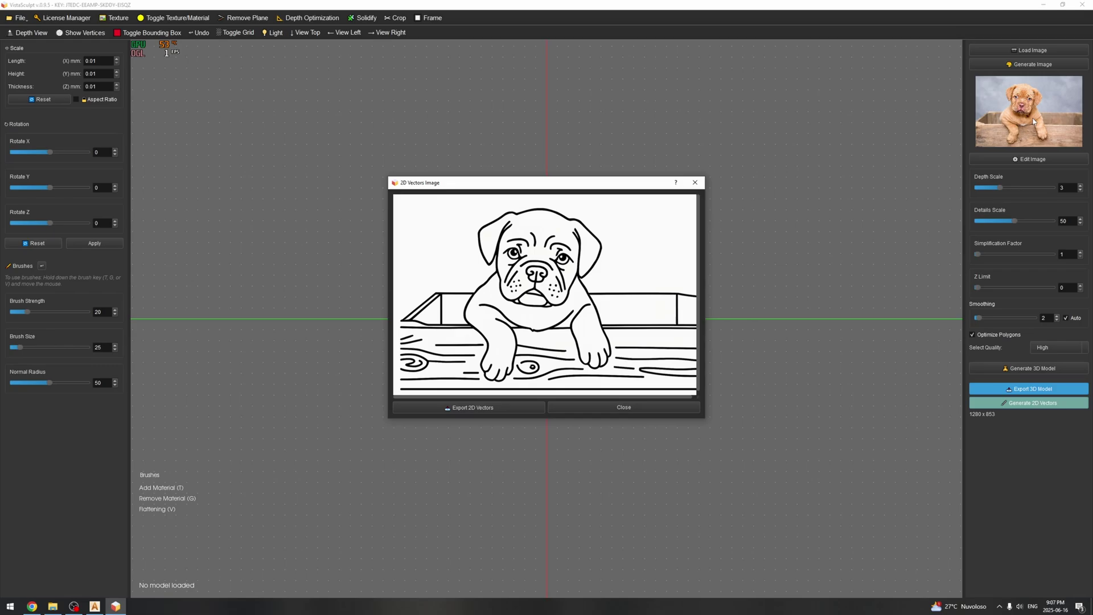
# Export the puppy vectors to the Desktop in DXF format as DOG.dxf.
pyautogui.click(498, 410)
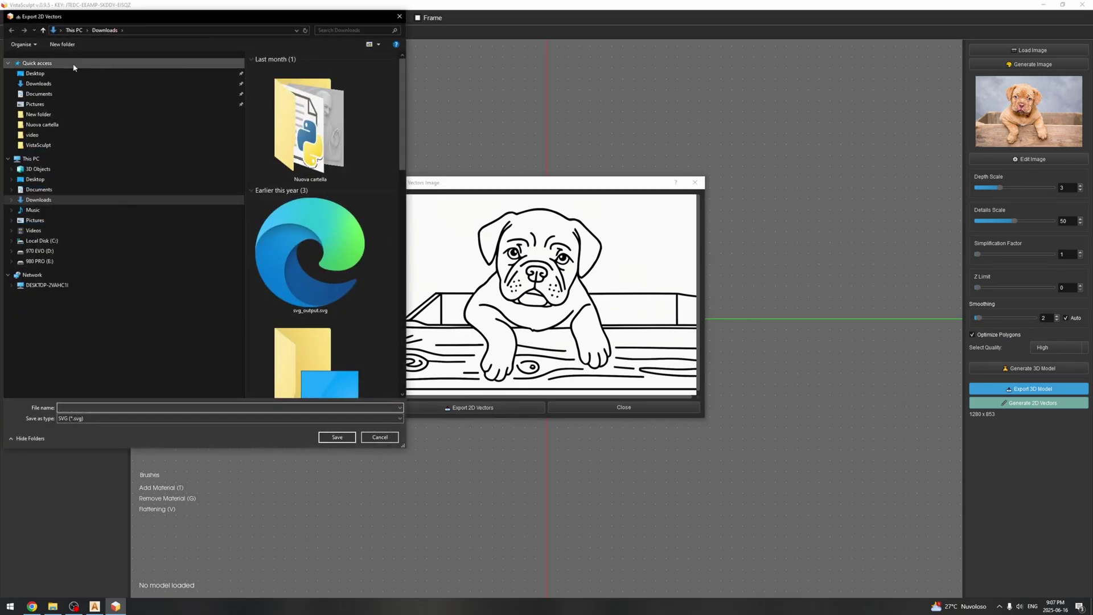
pyautogui.click(42, 74)
pyautogui.click(113, 408)
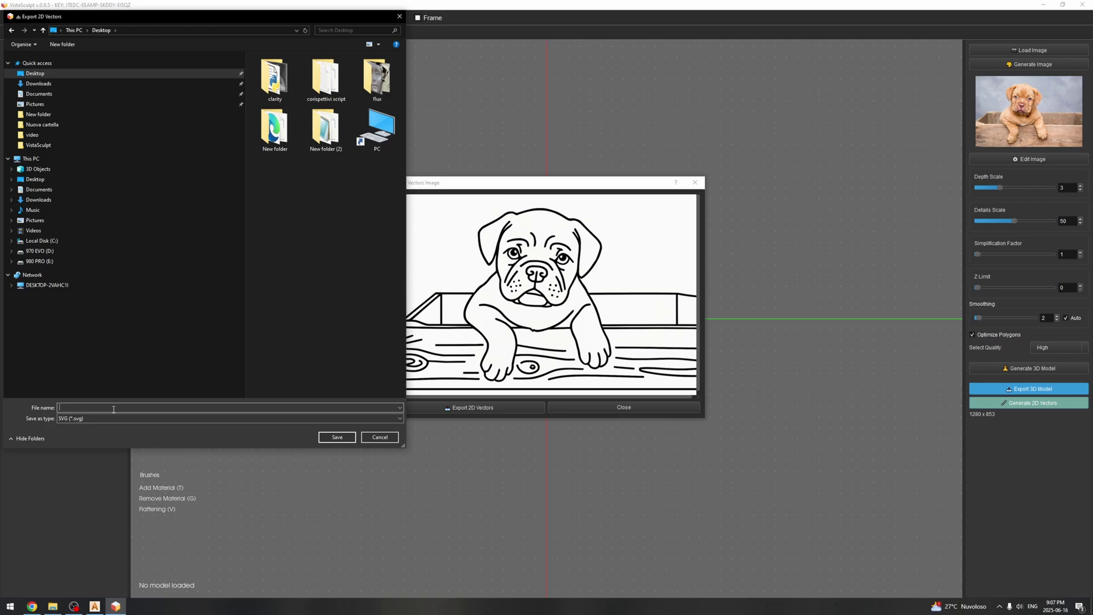
pyautogui.click(227, 418)
pyautogui.click(228, 434)
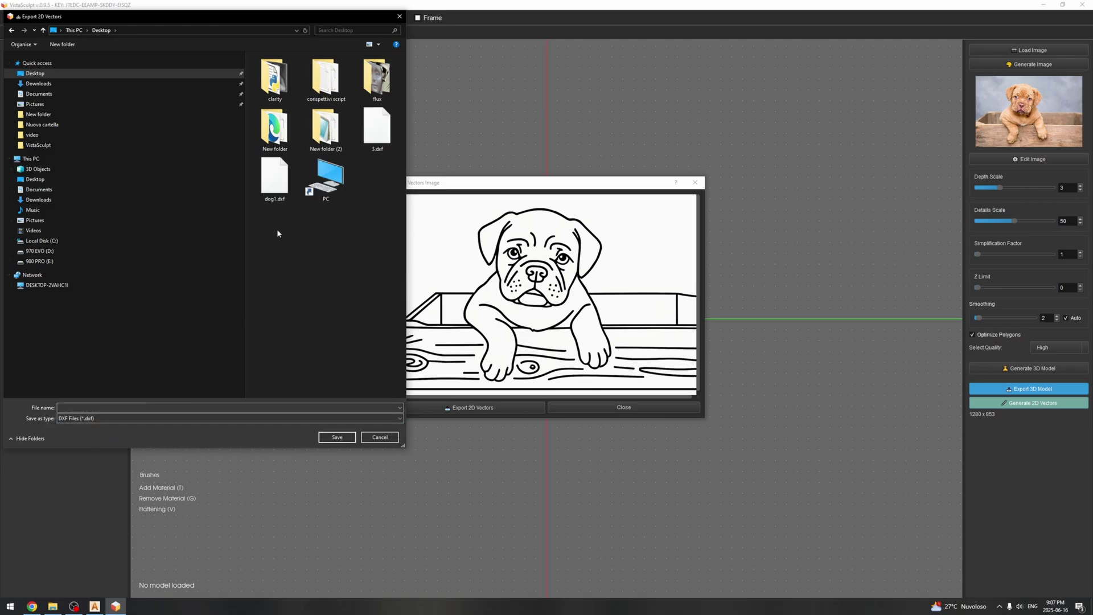
pyautogui.click(273, 184)
pyautogui.click(377, 129)
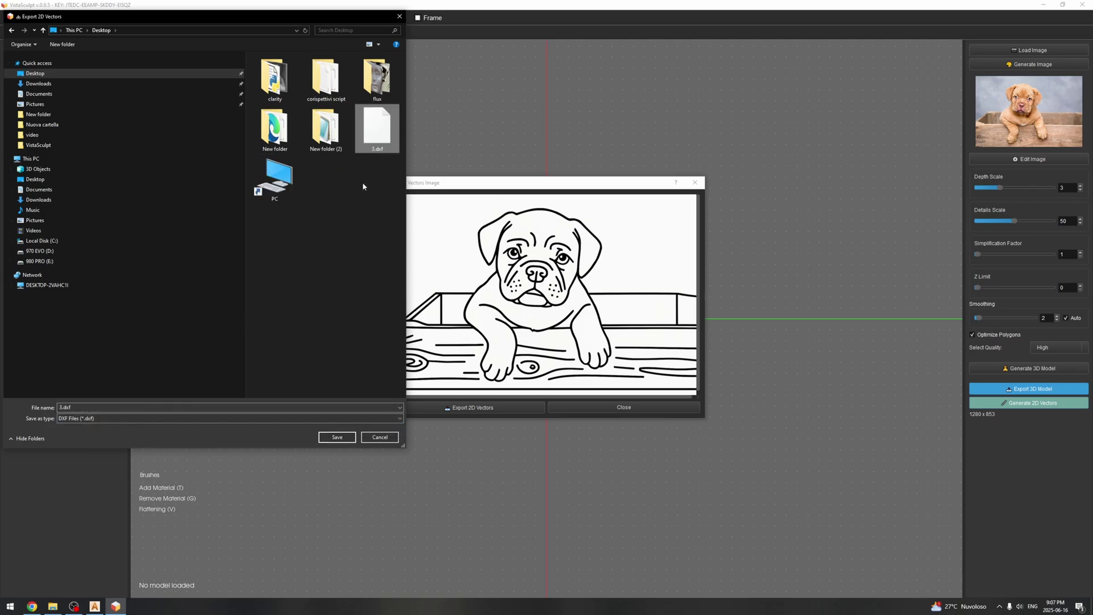
pyautogui.click(66, 407)
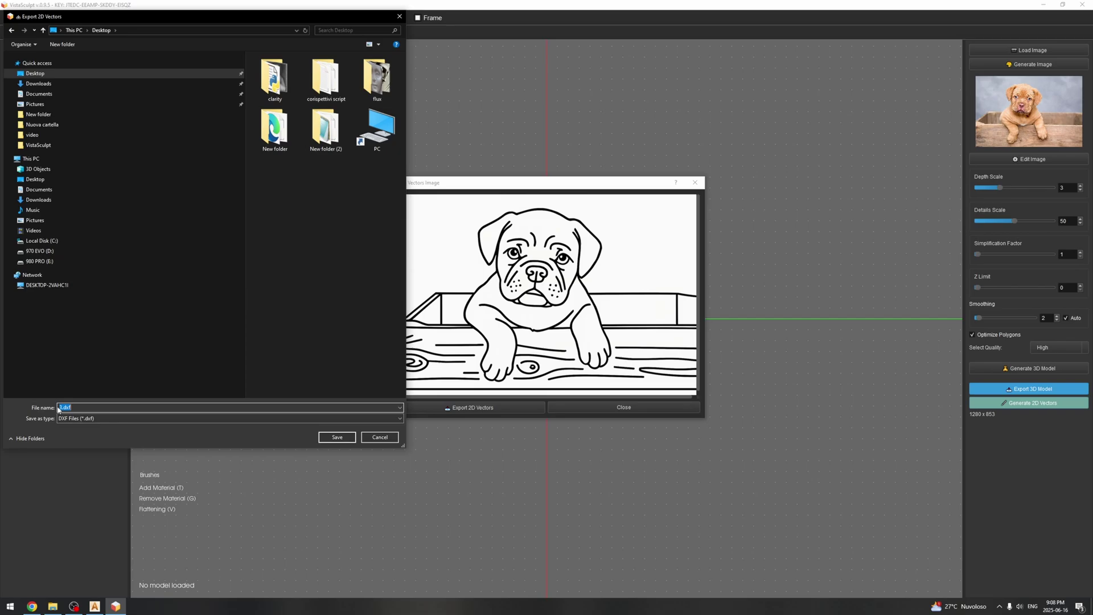
pyautogui.moveTo(63, 407); pyautogui.dragTo(59, 407)
pyautogui.write('DOG')
pyautogui.click(337, 436)
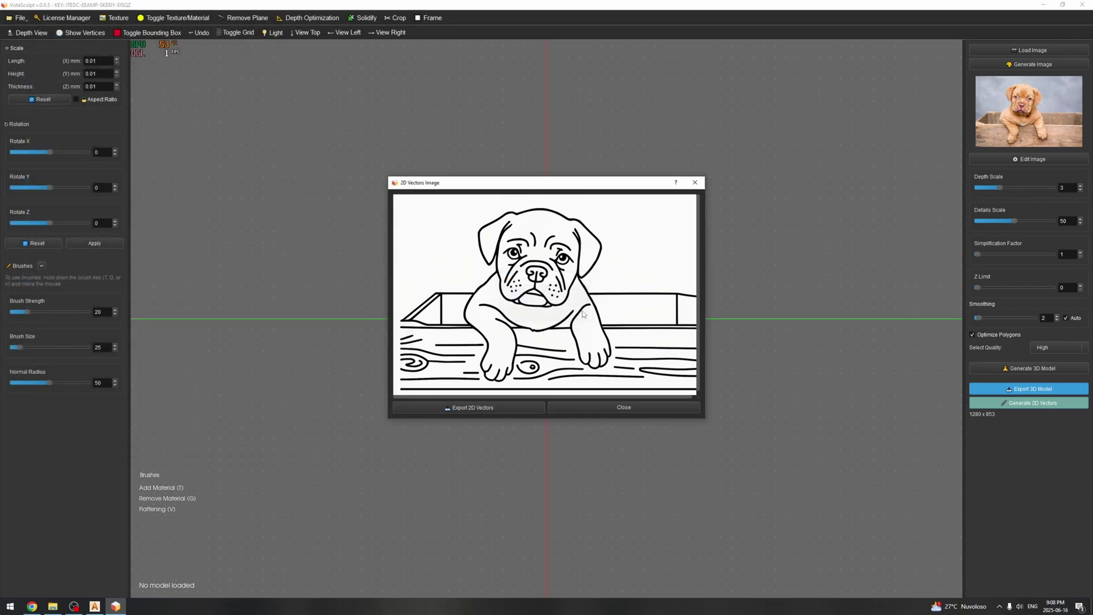
# Import DOG.dxf from the Desktop into ArtCAM through Vettore > Importa.
pyautogui.click(95, 605)
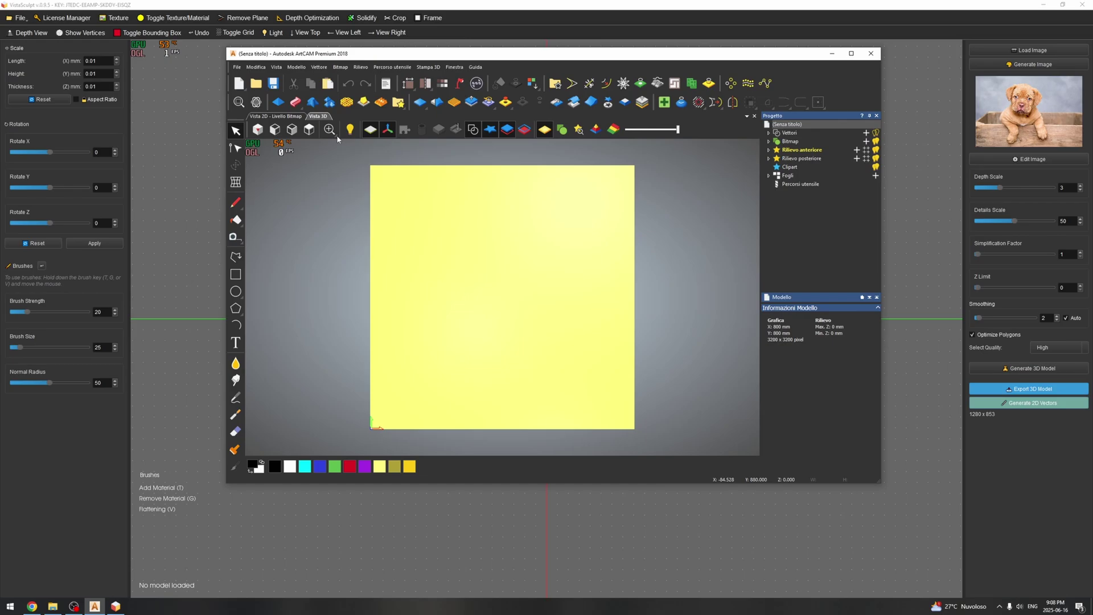
pyautogui.click(320, 67)
pyautogui.click(320, 67)
pyautogui.click(320, 67)
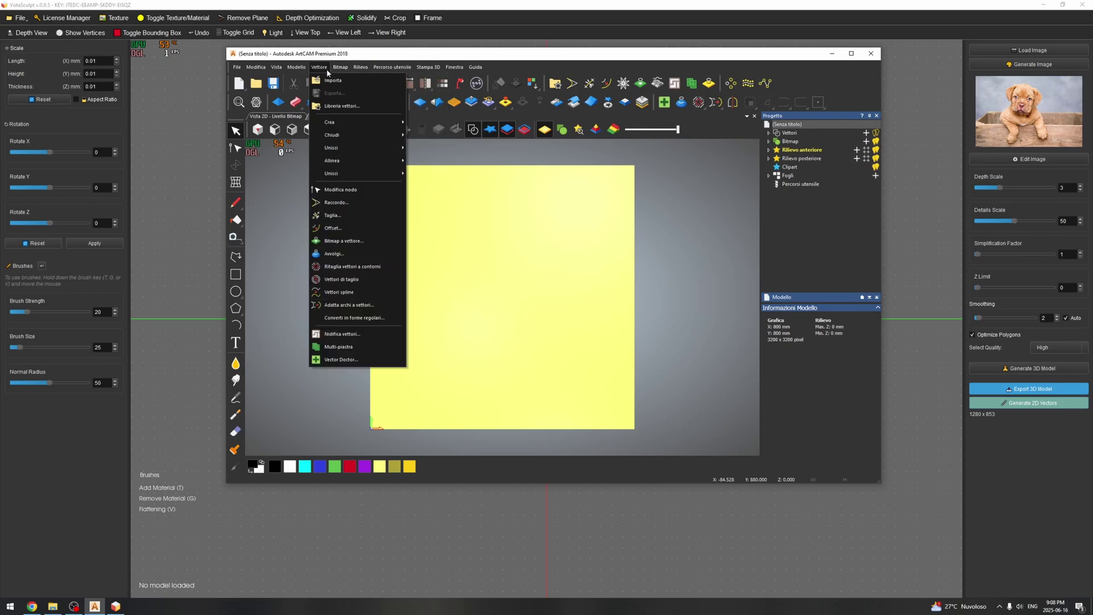
pyautogui.click(333, 81)
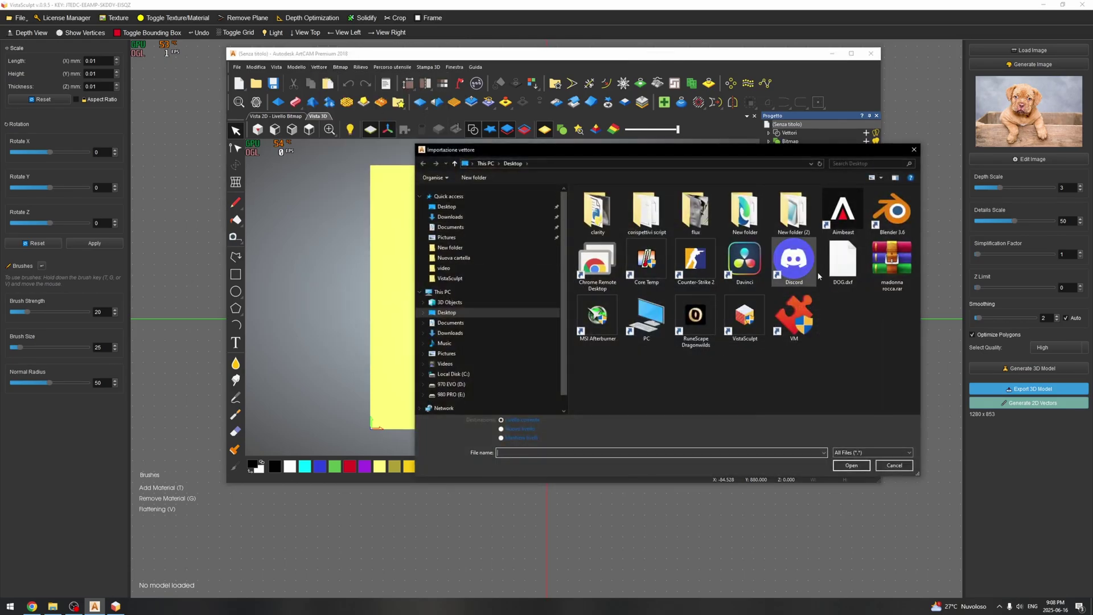
pyautogui.doubleClick(843, 261)
pyautogui.click(605, 319)
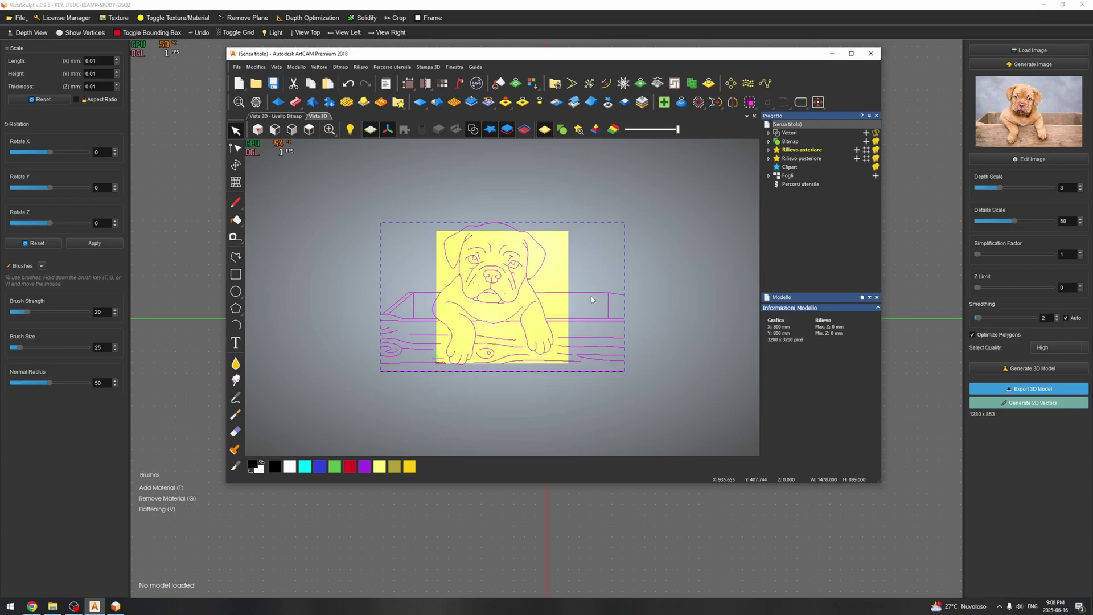
# Scale the dog vectors to about 553 × 336 mm and centre them on the yellow block.
pyautogui.click(236, 165)
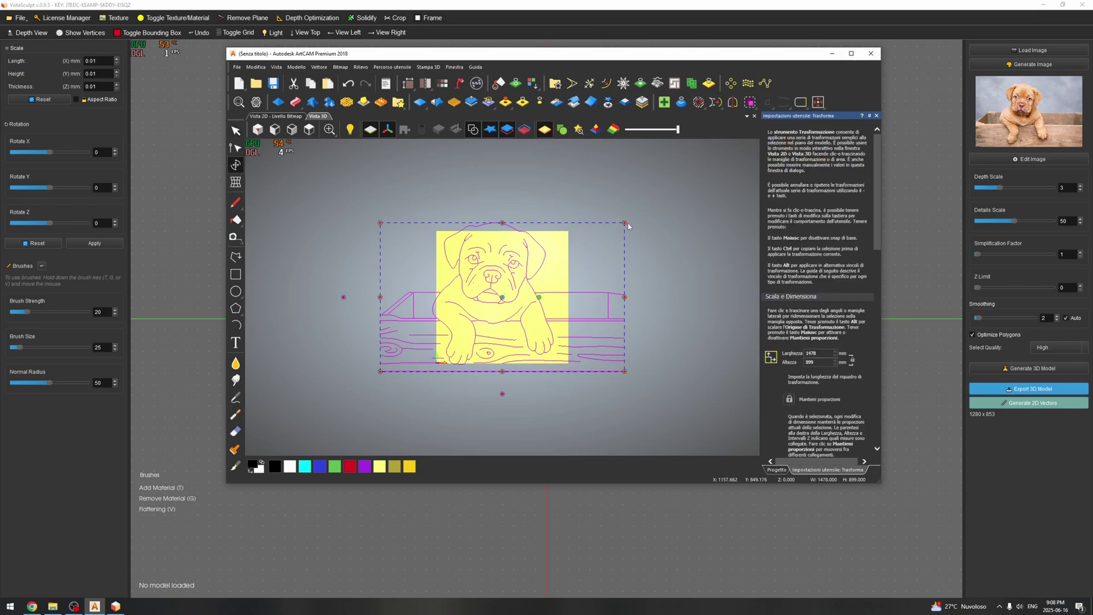
pyautogui.moveTo(593, 233); pyautogui.dragTo(453, 318)
pyautogui.click(308, 134)
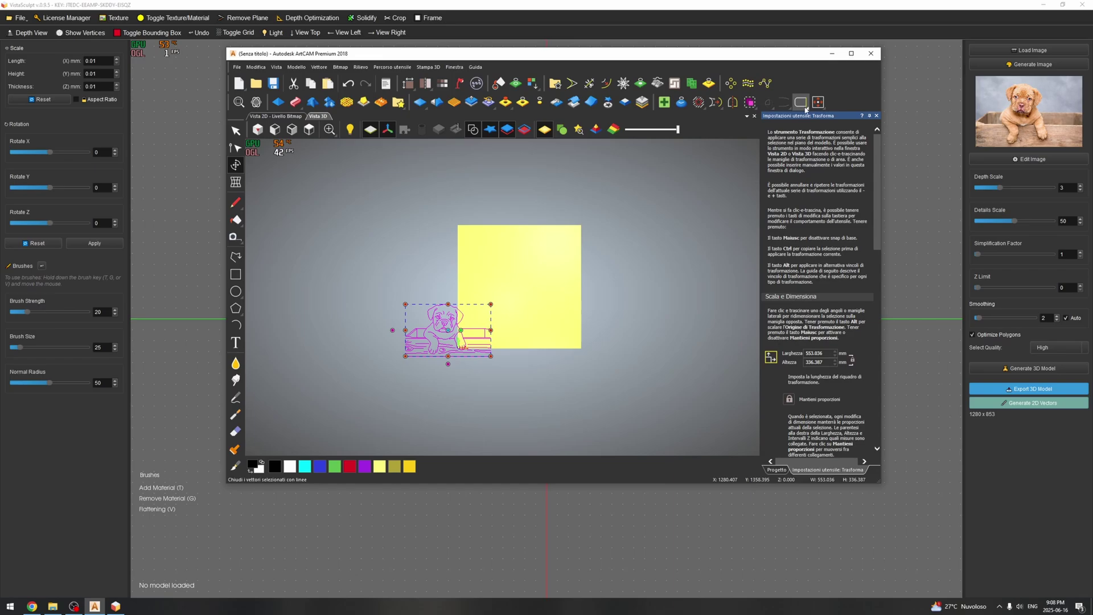
pyautogui.press('F9')
pyautogui.scroll(2, 511, 265)
pyautogui.press('Escape')
pyautogui.moveTo(393, 233); pyautogui.dragTo(634, 371)
# Calculate profile toolpath 1 cutting along the dog vectors with its final depth set.
pyautogui.click(360, 67)
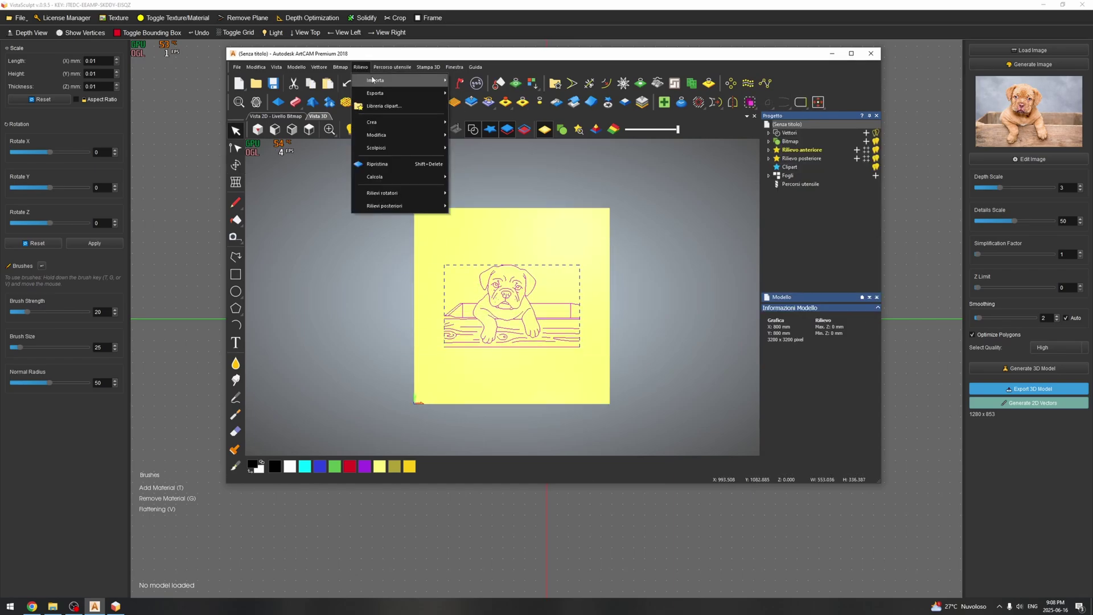
pyautogui.moveTo(392, 67)
pyautogui.moveTo(469, 115)
pyautogui.click(529, 110)
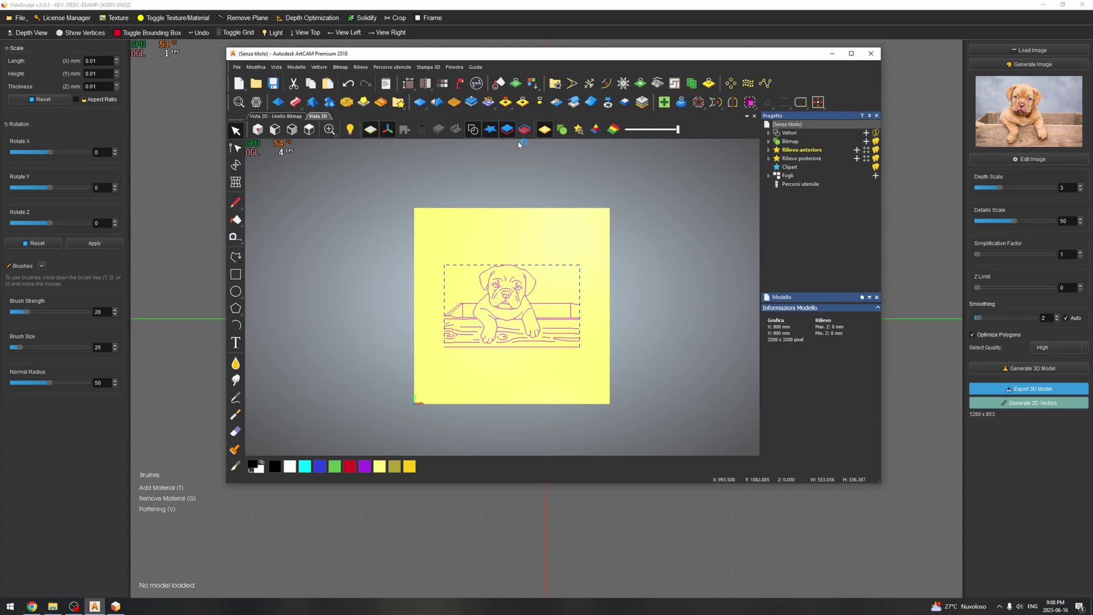
pyautogui.click(775, 183)
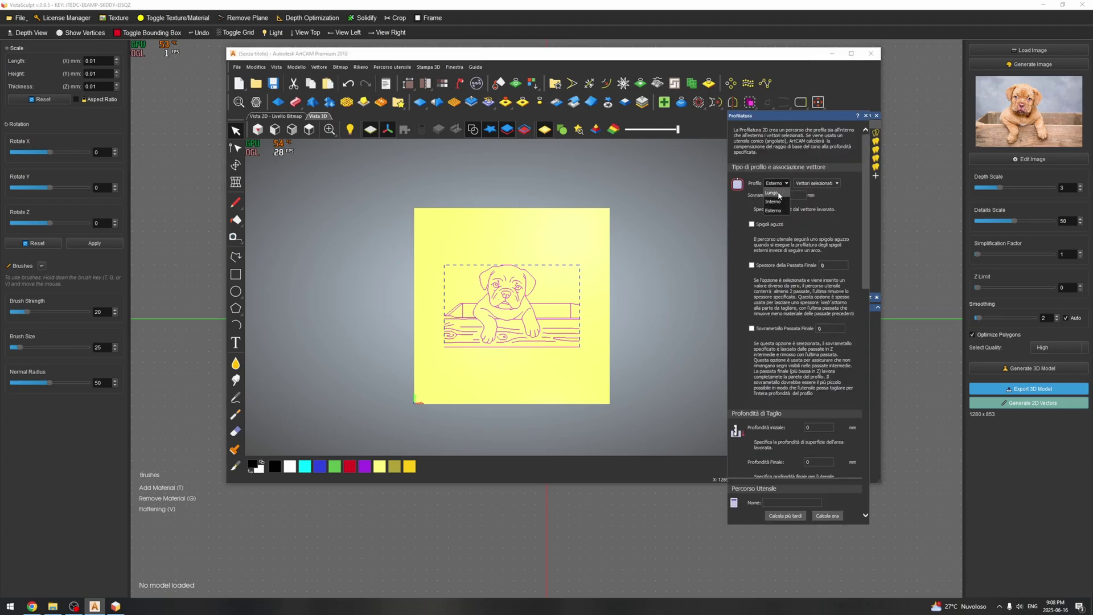
pyautogui.click(778, 195)
pyautogui.click(804, 253)
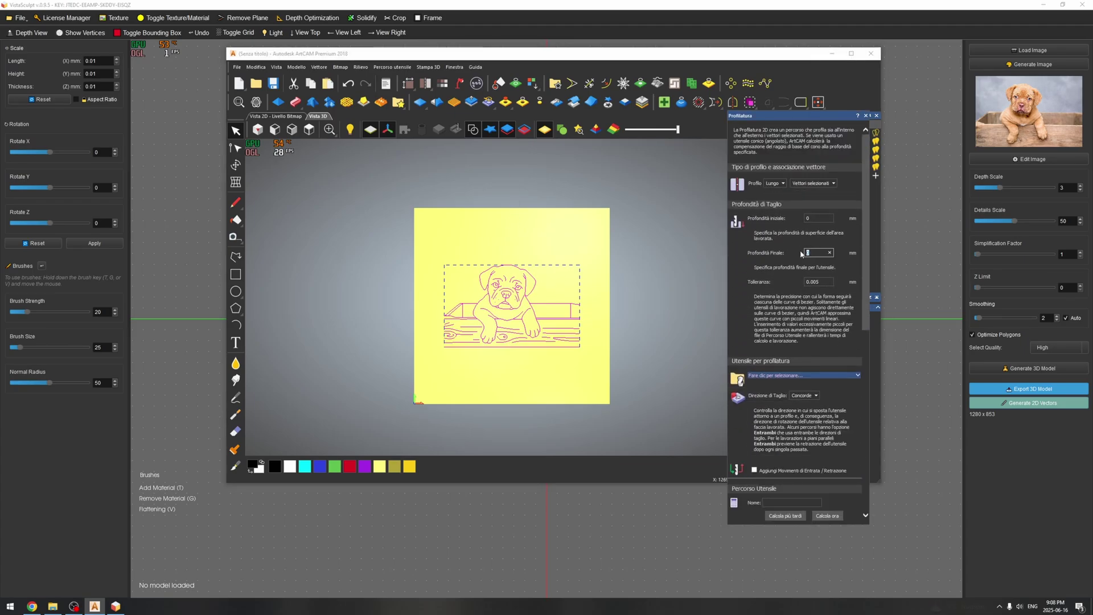
pyautogui.press('Return')
pyautogui.scroll(-5, 744, 477)
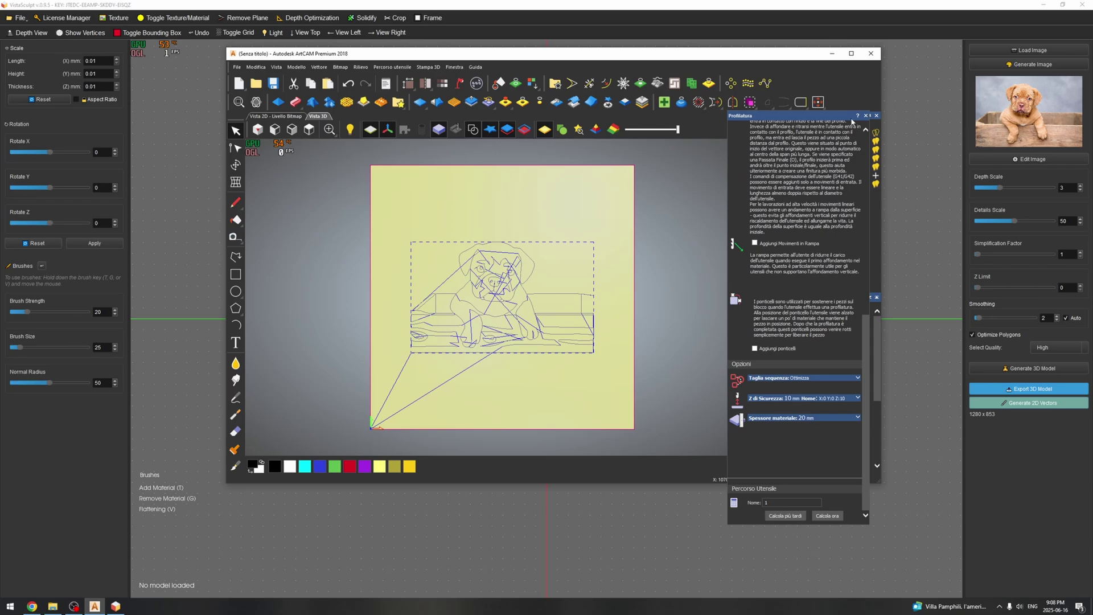
pyautogui.click(867, 116)
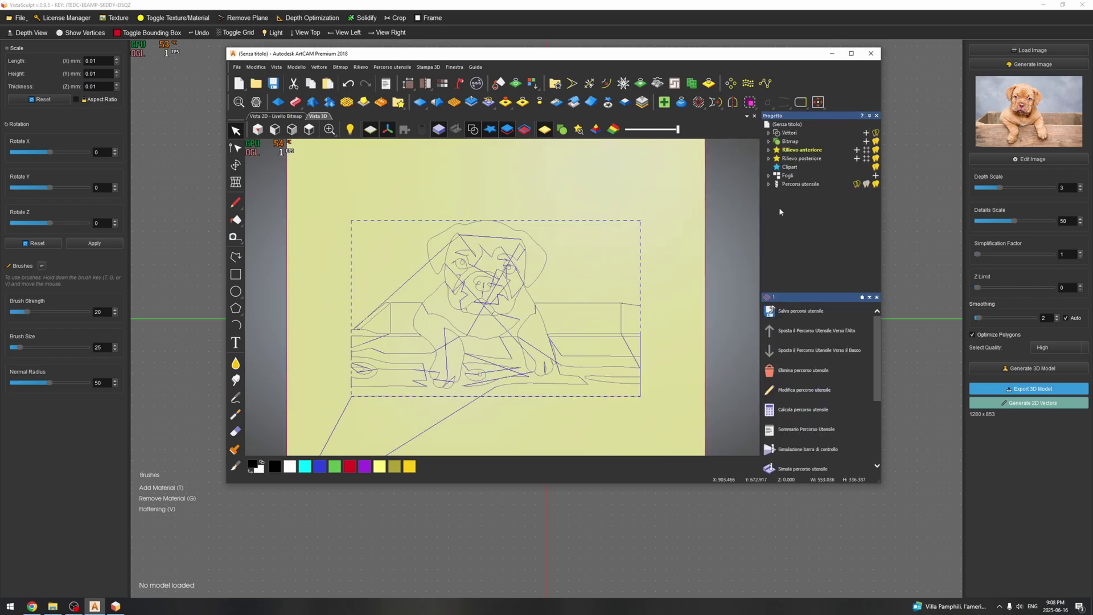
# Simulate toolpath 1 on the material block.
pyautogui.click(769, 184)
pyautogui.click(803, 469)
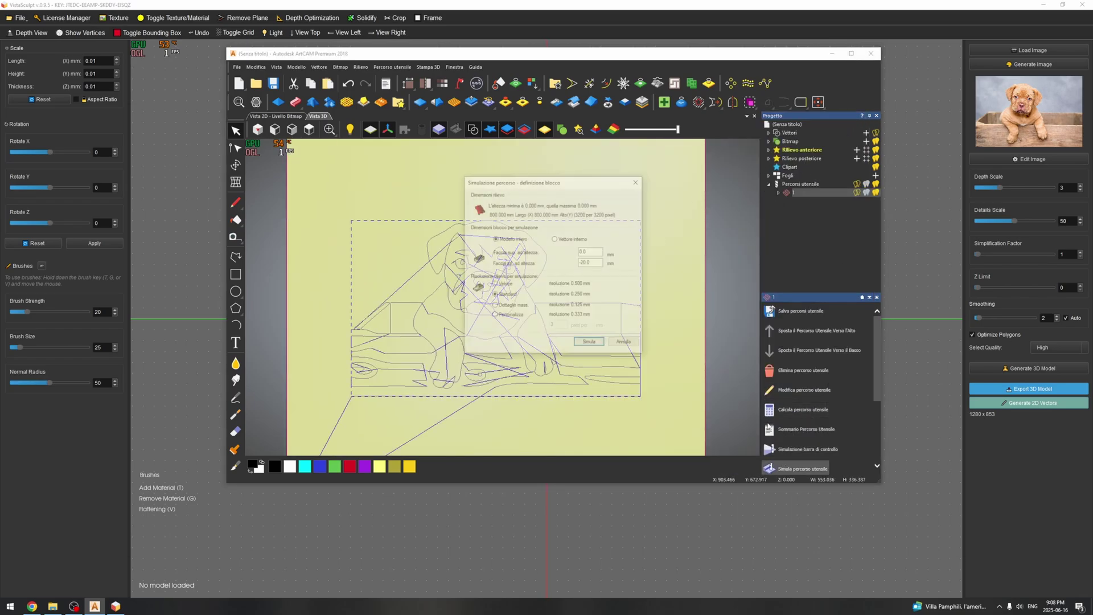
pyautogui.click(614, 351)
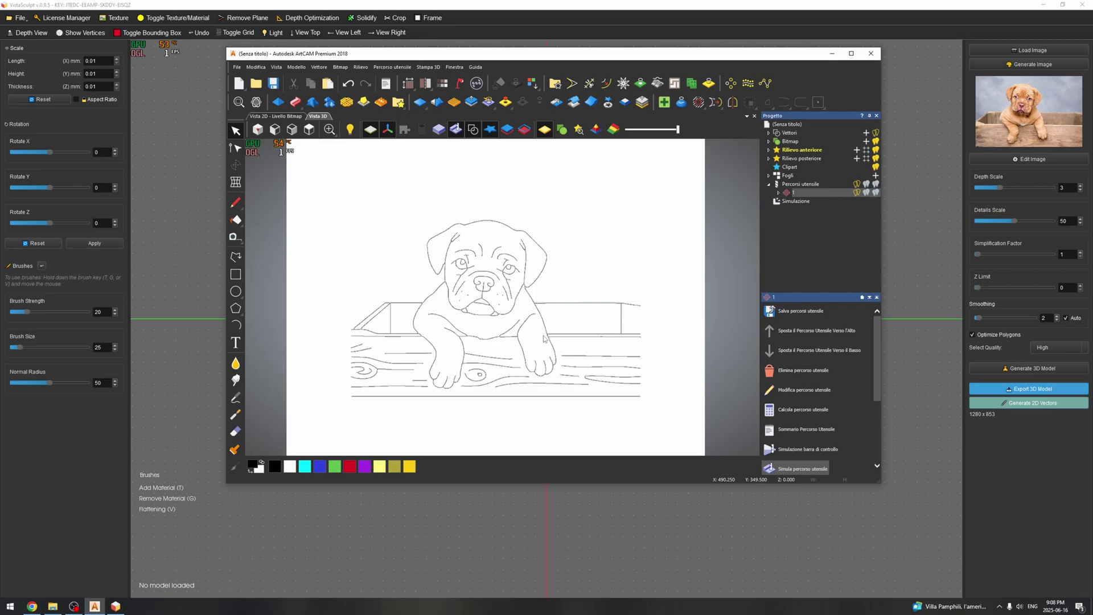
# Orbit and zoom the simulation to inspect the carved dog grooves, then return to top view.
pyautogui.moveTo(547, 293)
pyautogui.mouseDown()
pyautogui.moveTo(495, 302)
pyautogui.moveTo(494, 291)
pyautogui.mouseUp()
pyautogui.scroll(8, 493, 291)
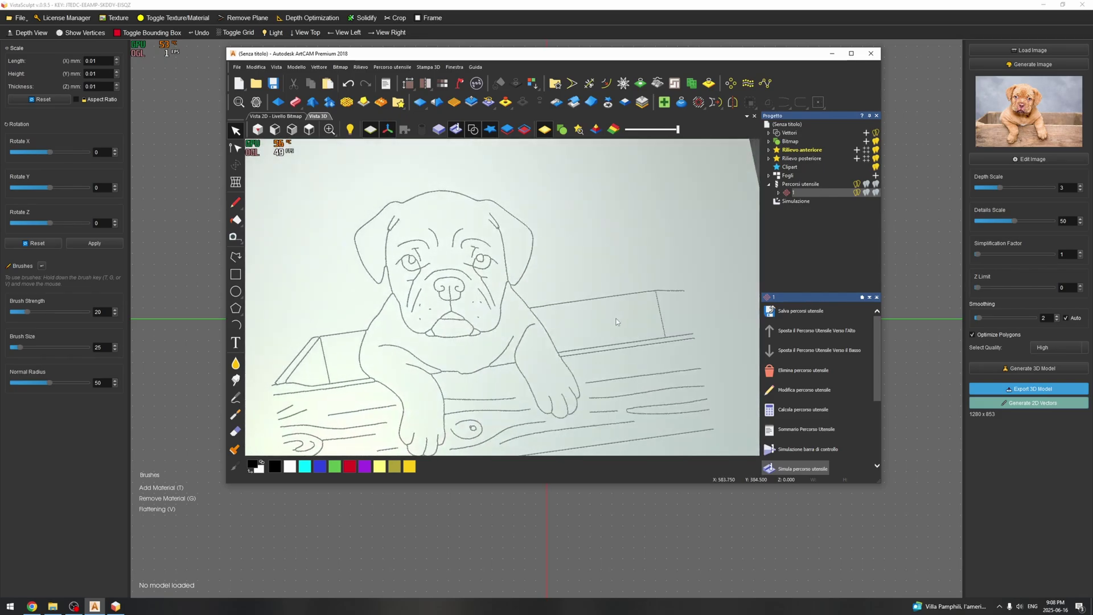
pyautogui.scroll(-8, 498, 319)
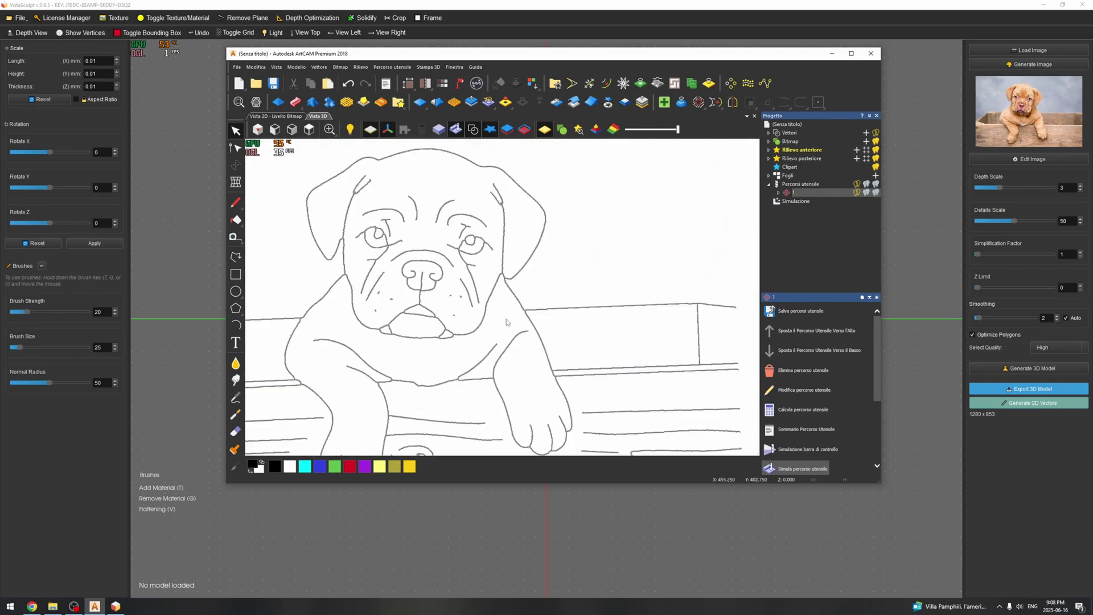
pyautogui.moveTo(507, 322)
pyautogui.mouseDown()
pyautogui.moveTo(583, 269)
pyautogui.moveTo(556, 258)
pyautogui.moveTo(525, 319)
pyautogui.mouseUp()
pyautogui.scroll(5, 556, 258)
pyautogui.scroll(3, 556, 258)
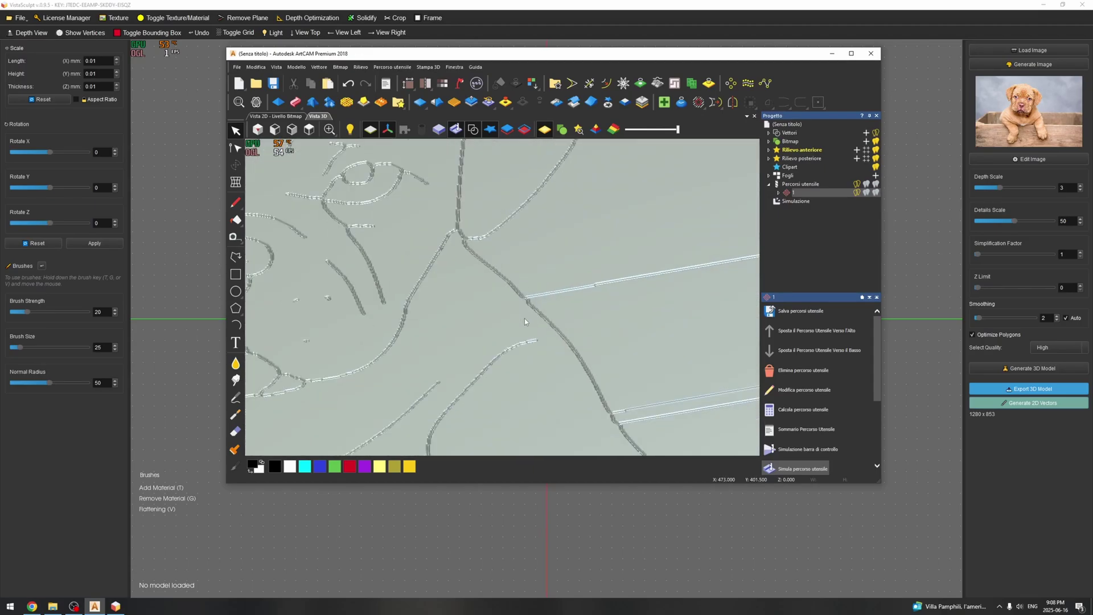
pyautogui.scroll(-8, 502, 332)
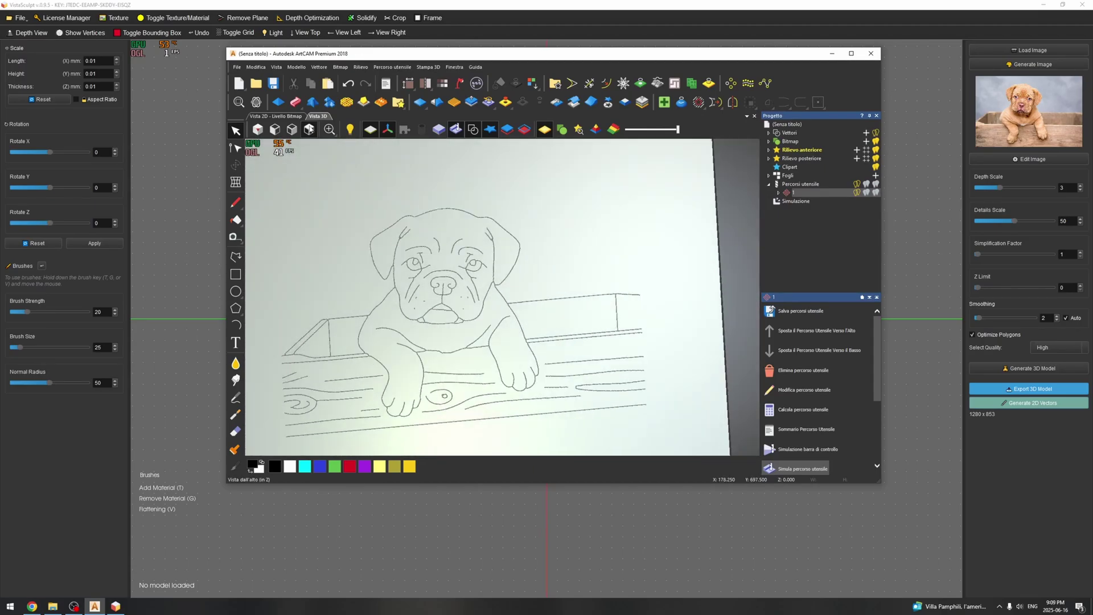
pyautogui.click(309, 130)
pyautogui.scroll(5, 529, 286)
pyautogui.moveTo(527, 286); pyautogui.dragTo(516, 216)
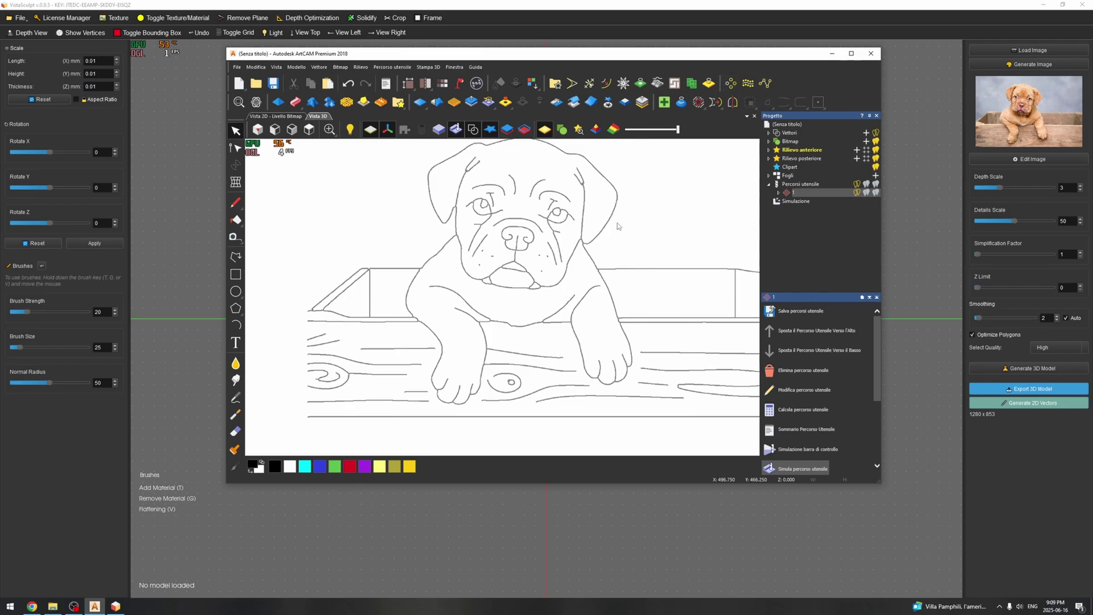
pyautogui.scroll(-5, 618, 226)
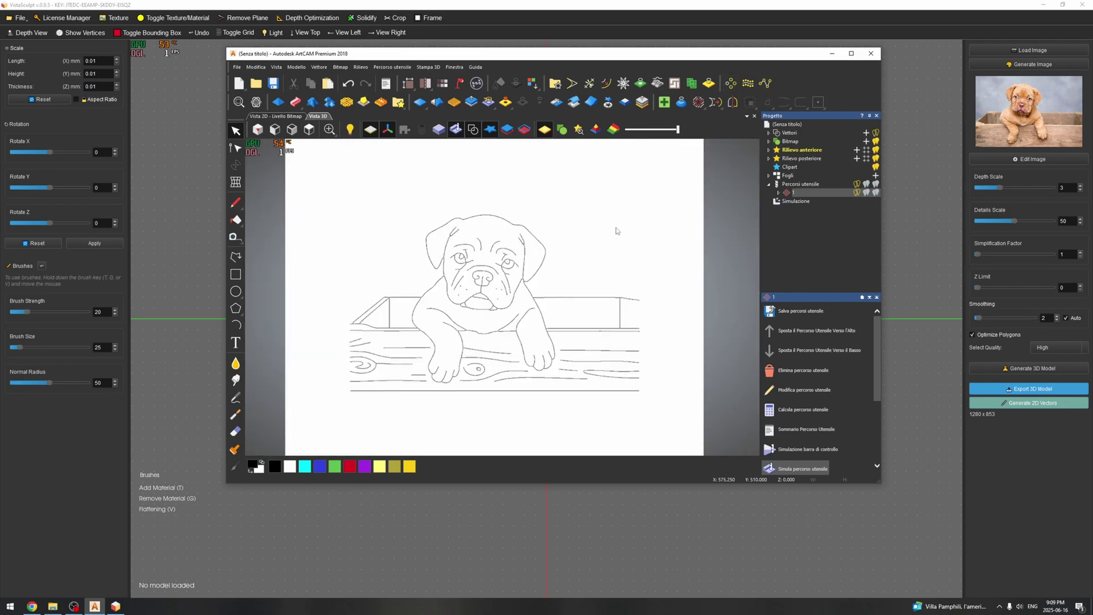
pyautogui.scroll(-1, 616, 231)
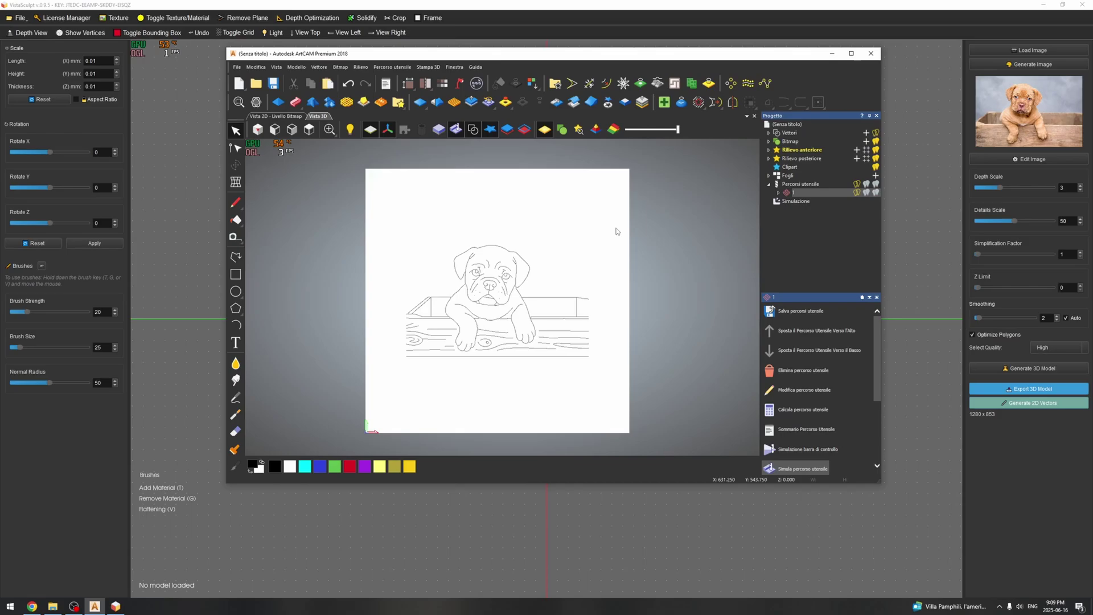
# Close the 2D vectors preview in VistaSculpt and bring up the Generate Image dialog.
pyautogui.click(909, 305)
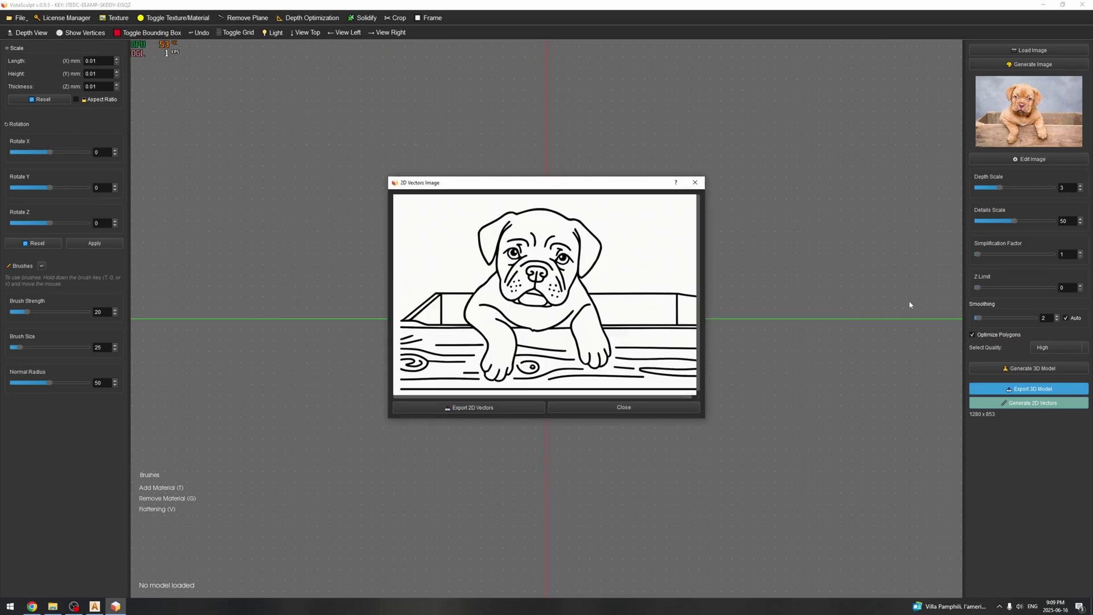
pyautogui.click(696, 183)
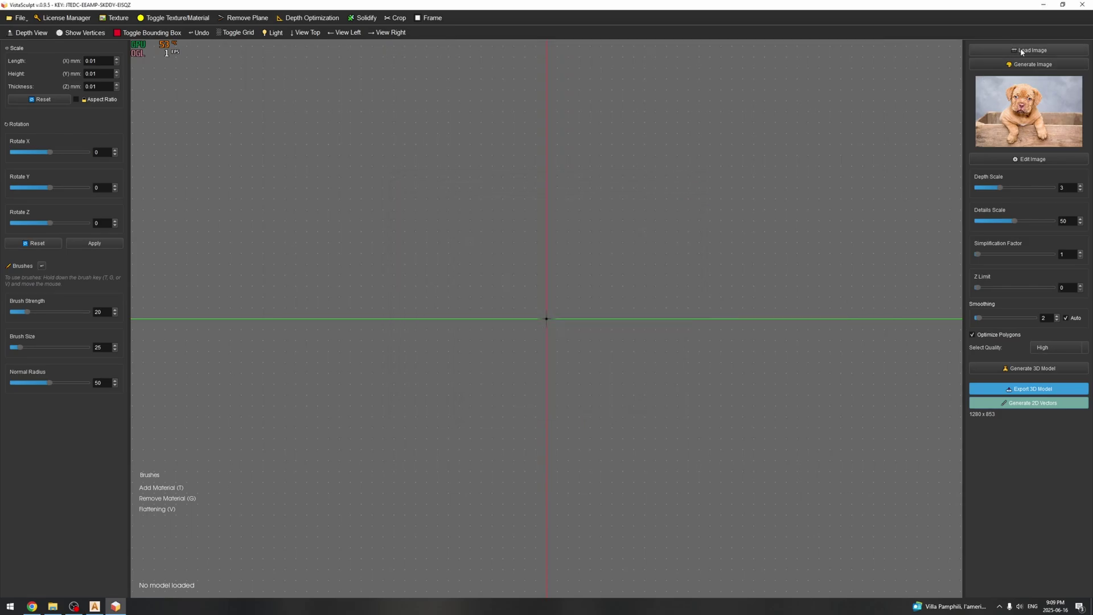
pyautogui.click(1019, 66)
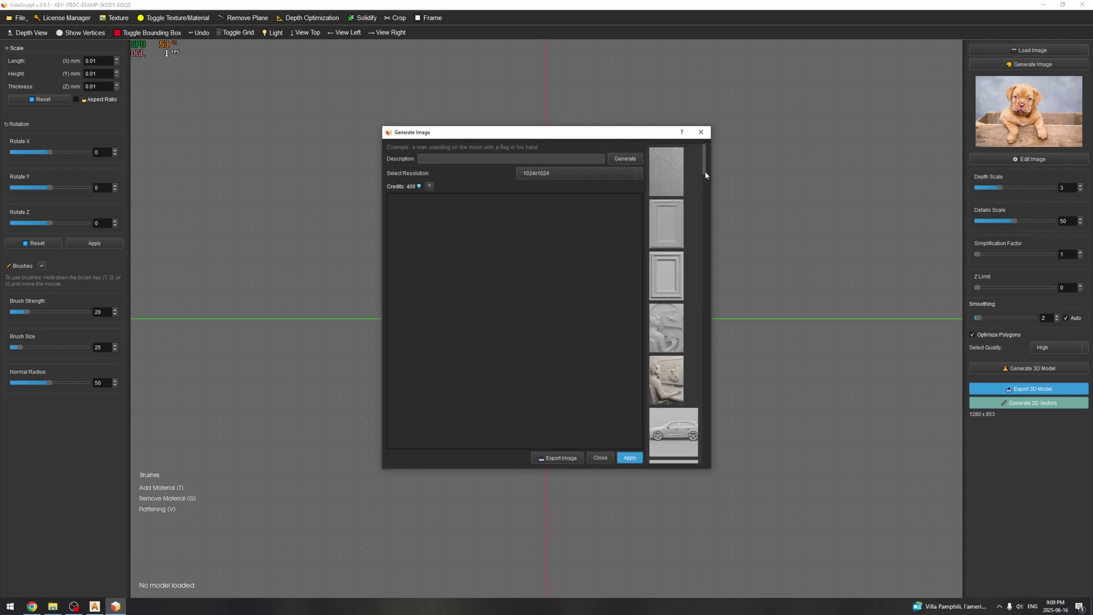
# Browse the gallery, previewing the pizza box, Battlefield 2042 gamer and portrait reliefs.
pyautogui.moveTo(705, 169); pyautogui.dragTo(706, 230)
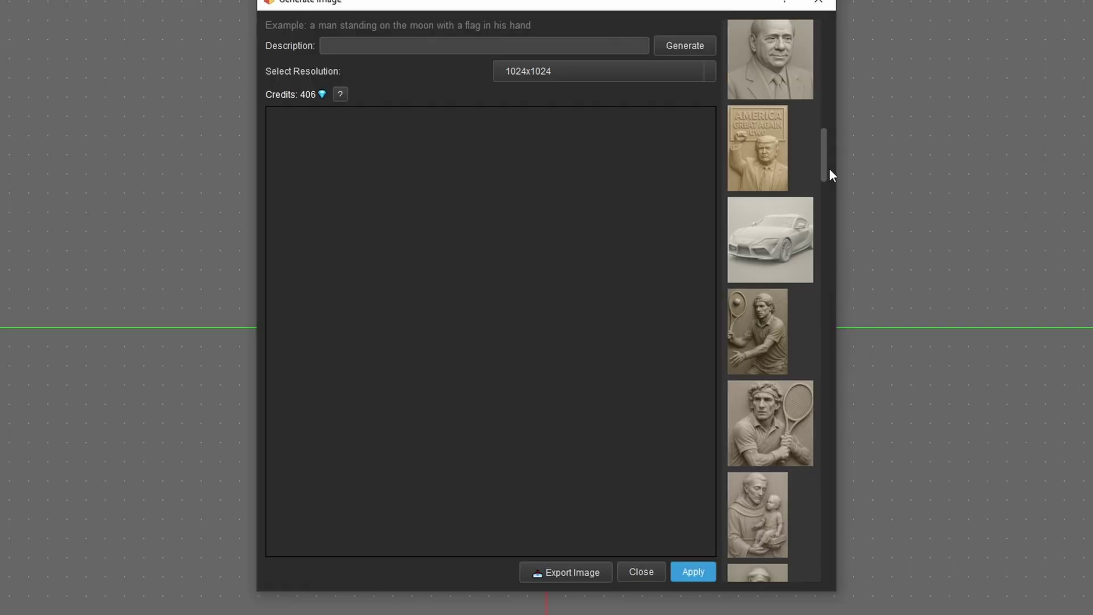
pyautogui.moveTo(830, 168); pyautogui.dragTo(833, 103)
pyautogui.click(814, 158)
pyautogui.scroll(1, 824, 135)
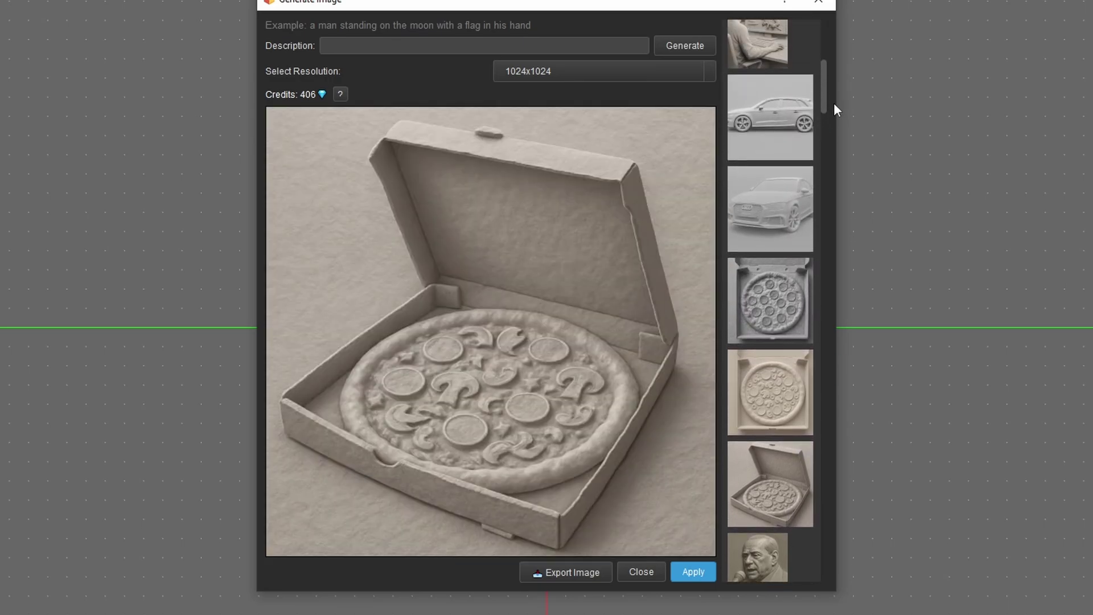
pyautogui.click(778, 52)
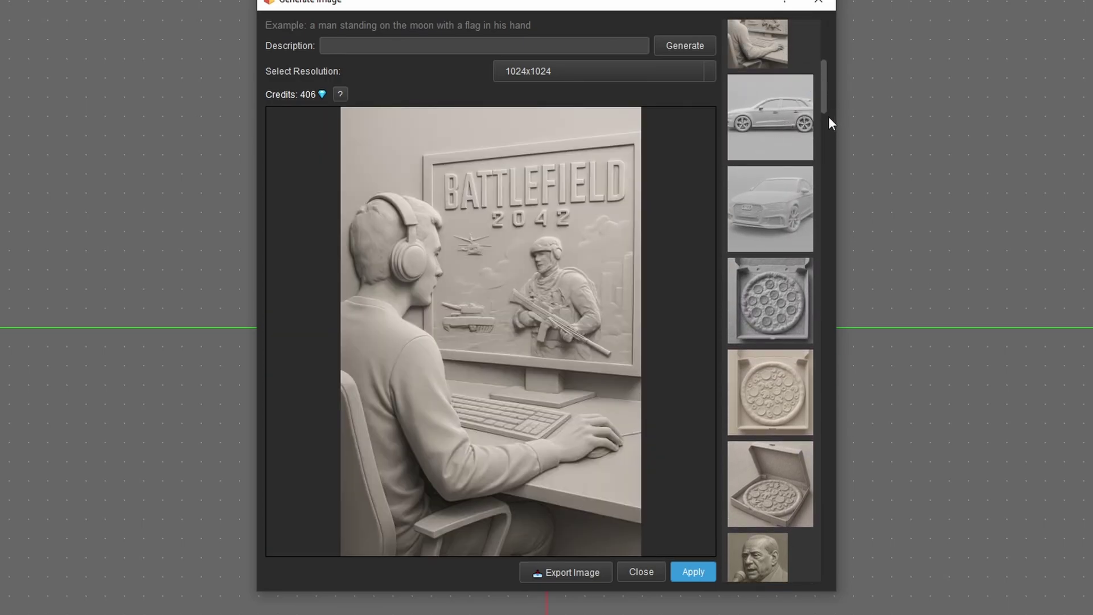
pyautogui.scroll(-5, 829, 120)
pyautogui.click(805, 166)
pyautogui.scroll(-4, 826, 162)
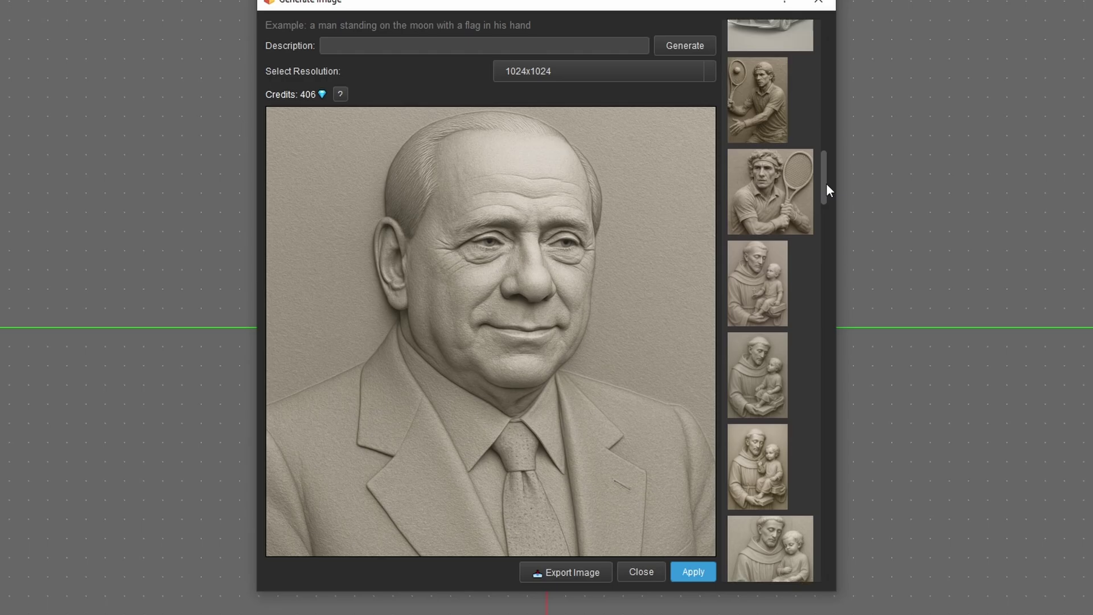
pyautogui.scroll(-2, 826, 190)
pyautogui.click(555, 46)
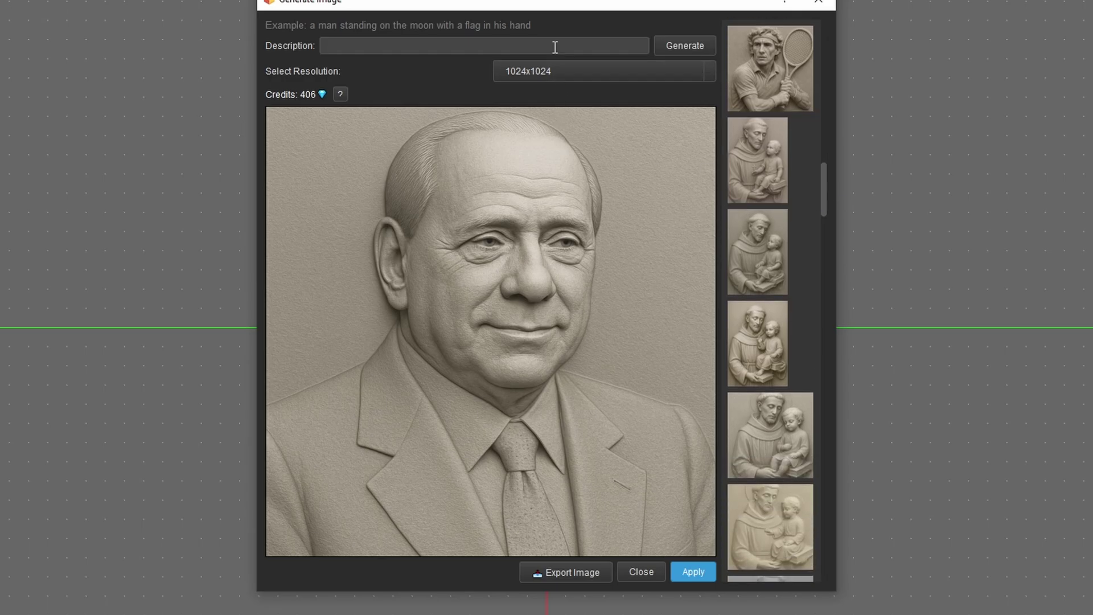
# Generate an image from the prompt 'A DOG EATING A PIZZA'.
pyautogui.write('A DOG EATING A PIZZA')
pyautogui.click(684, 55)
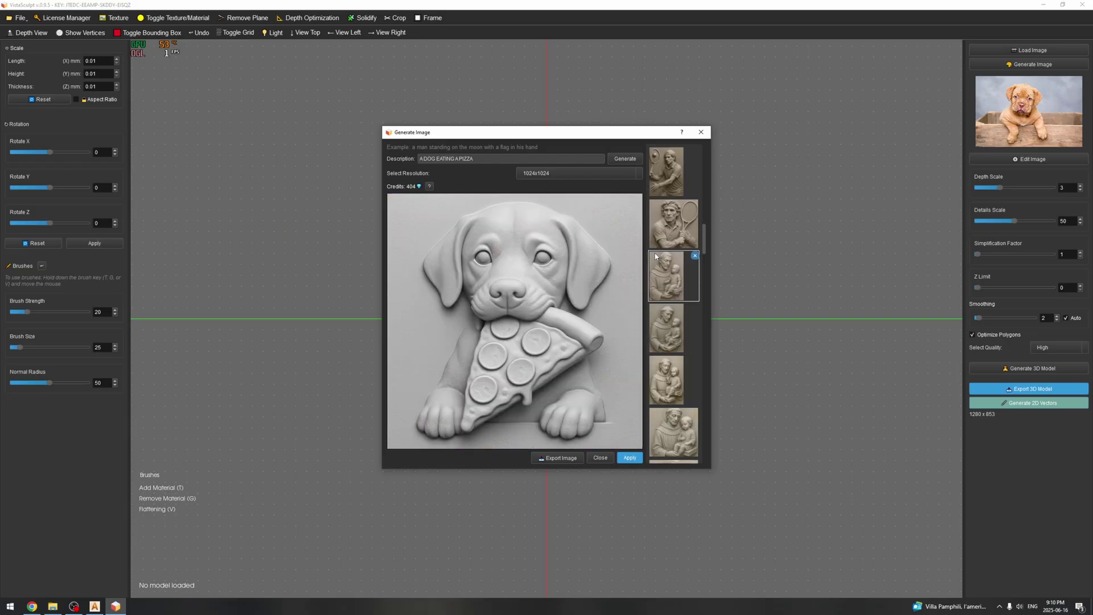
# Apply the dog-with-pizza image and generate Outline-style 2D vectors from it.
pyautogui.click(630, 457)
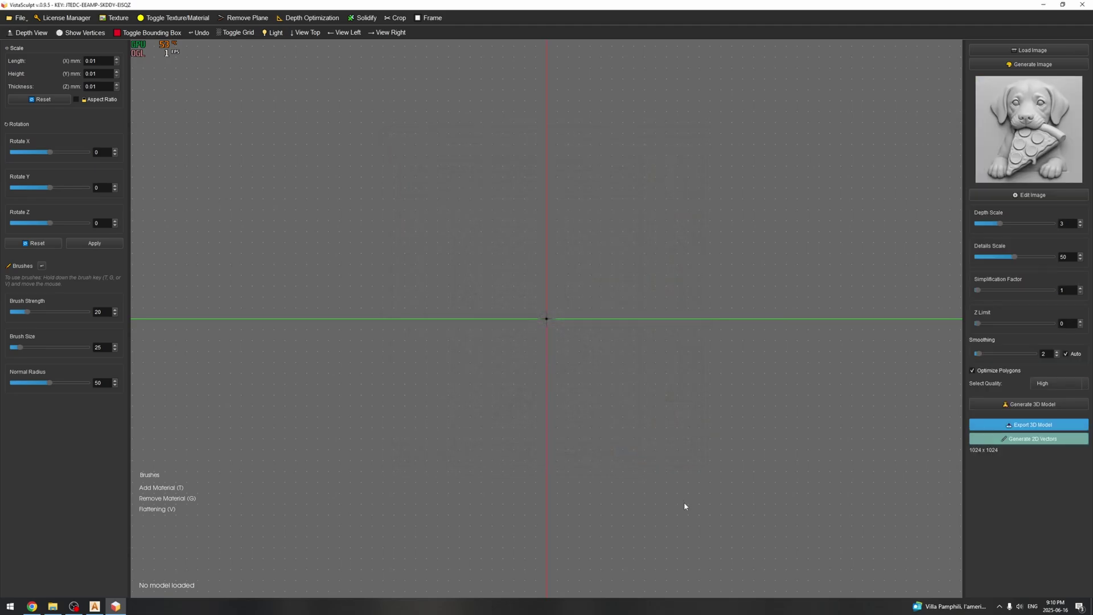
pyautogui.click(1025, 439)
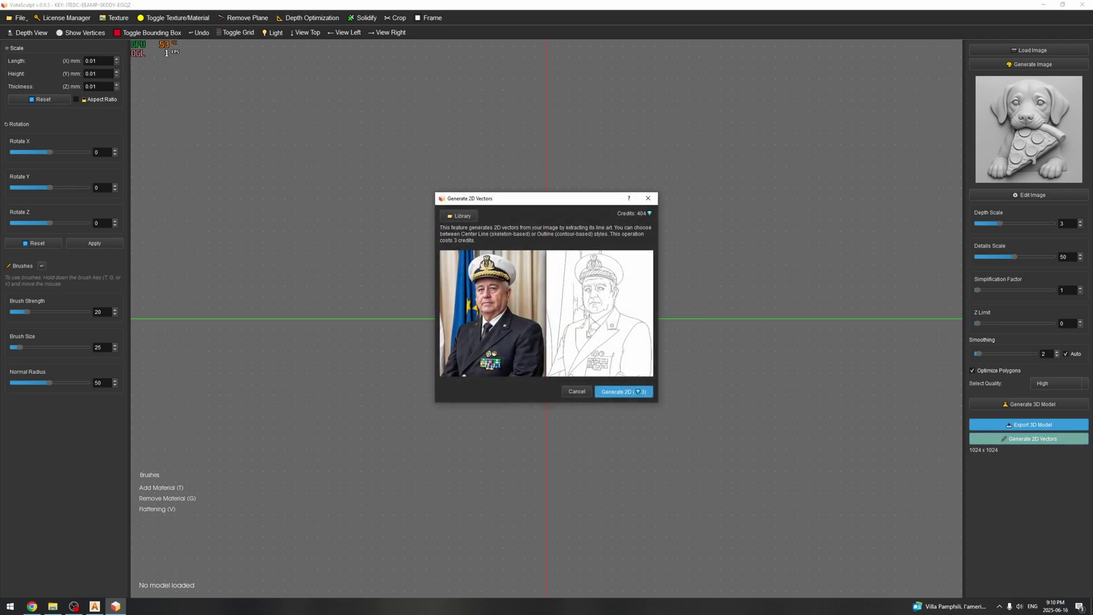
pyautogui.click(639, 392)
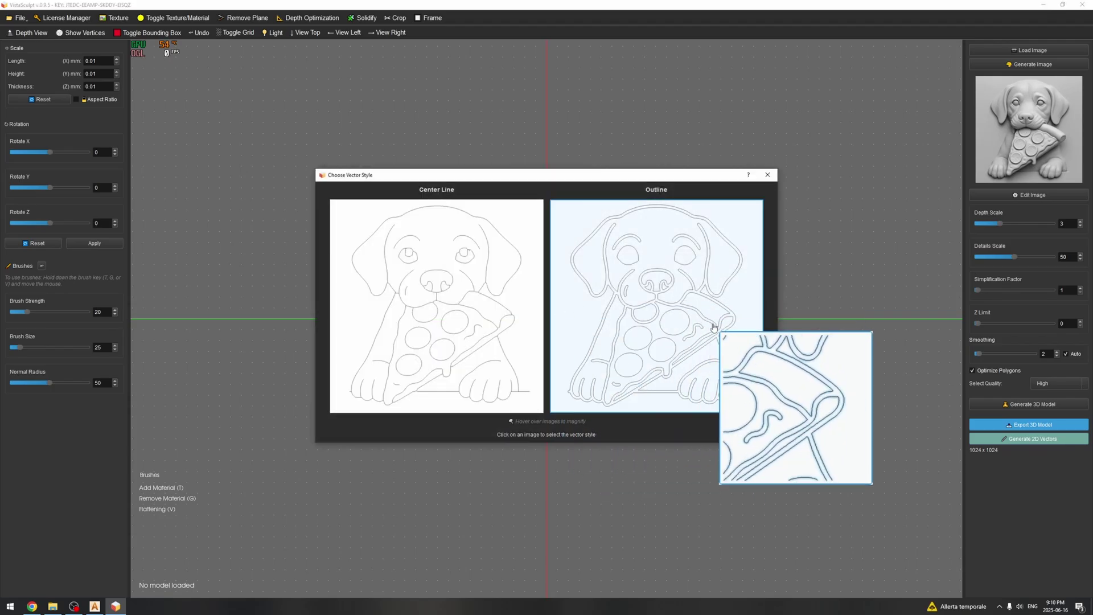
pyautogui.click(656, 250)
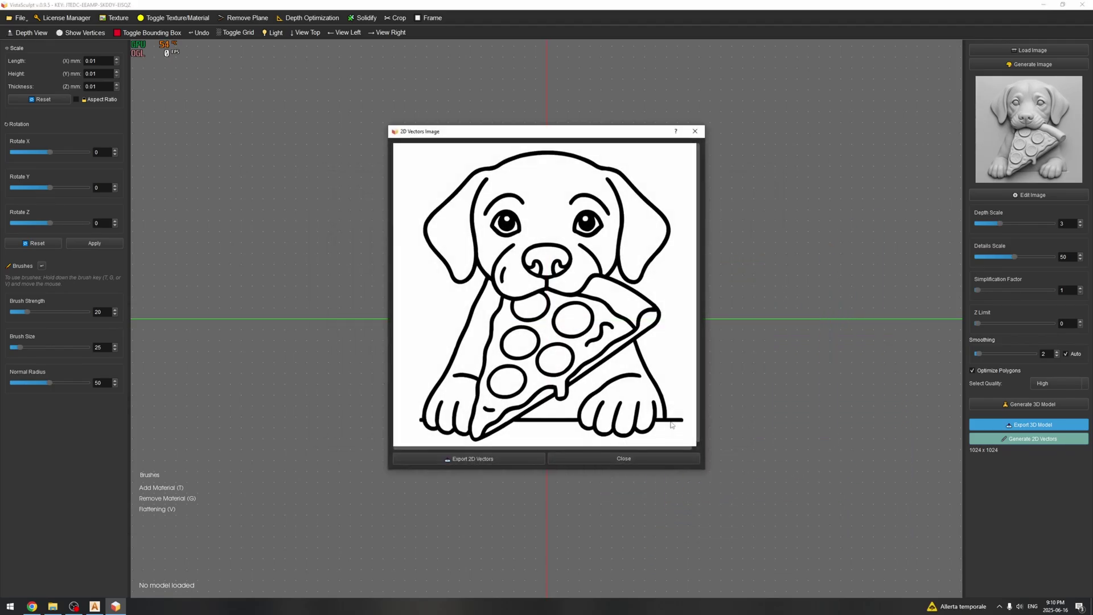
# Save the outline vectors in DXF format as DOG2.dxf.
pyautogui.click(474, 459)
pyautogui.click(97, 419)
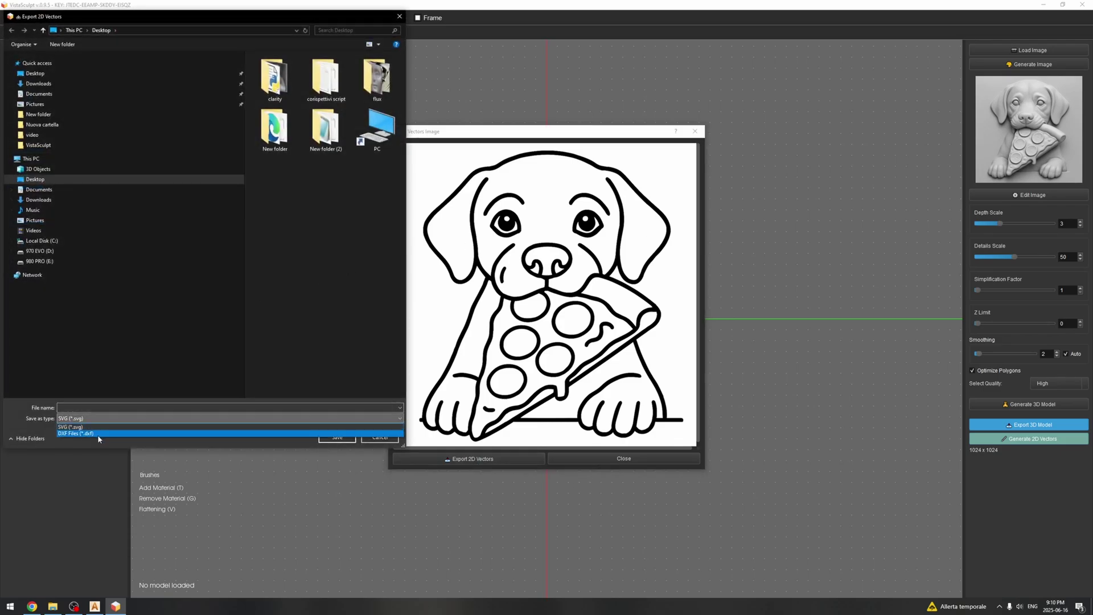
pyautogui.click(98, 435)
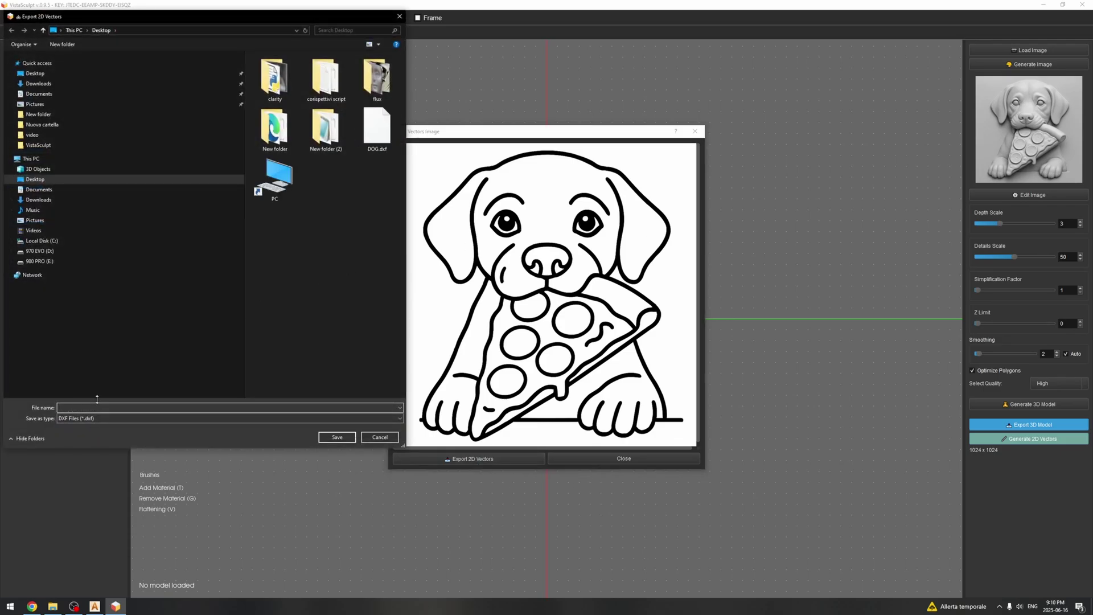
pyautogui.write('DOG2')
pyautogui.press('Return')
# Start a new 800 x 800 mm ArtCAM model, discarding the unsaved changes.
pyautogui.click(576, 312)
pyautogui.click(94, 606)
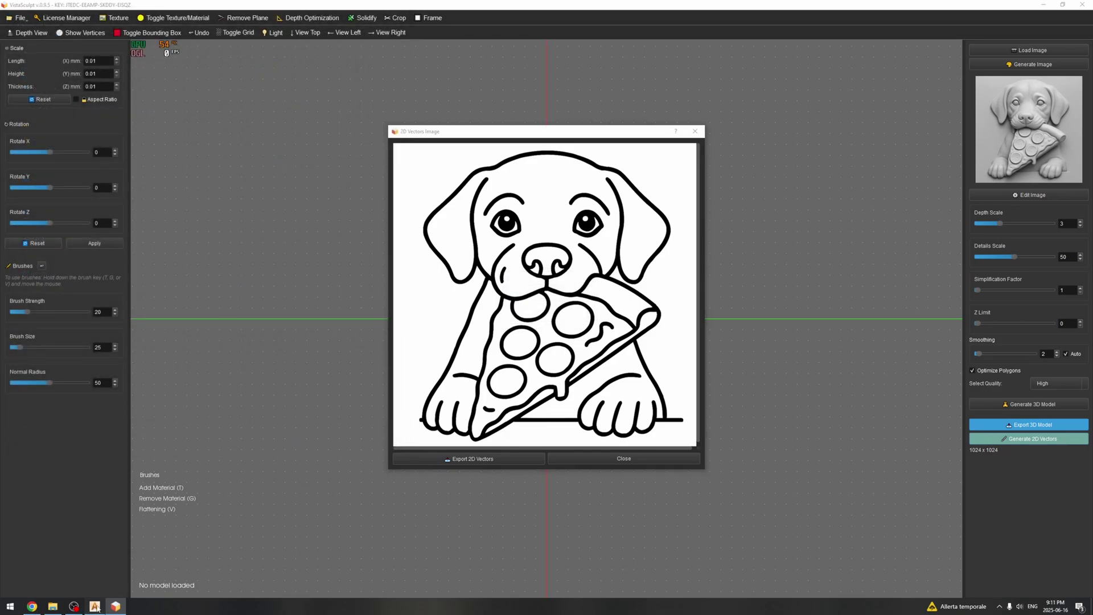
pyautogui.click(235, 67)
pyautogui.moveTo(253, 80)
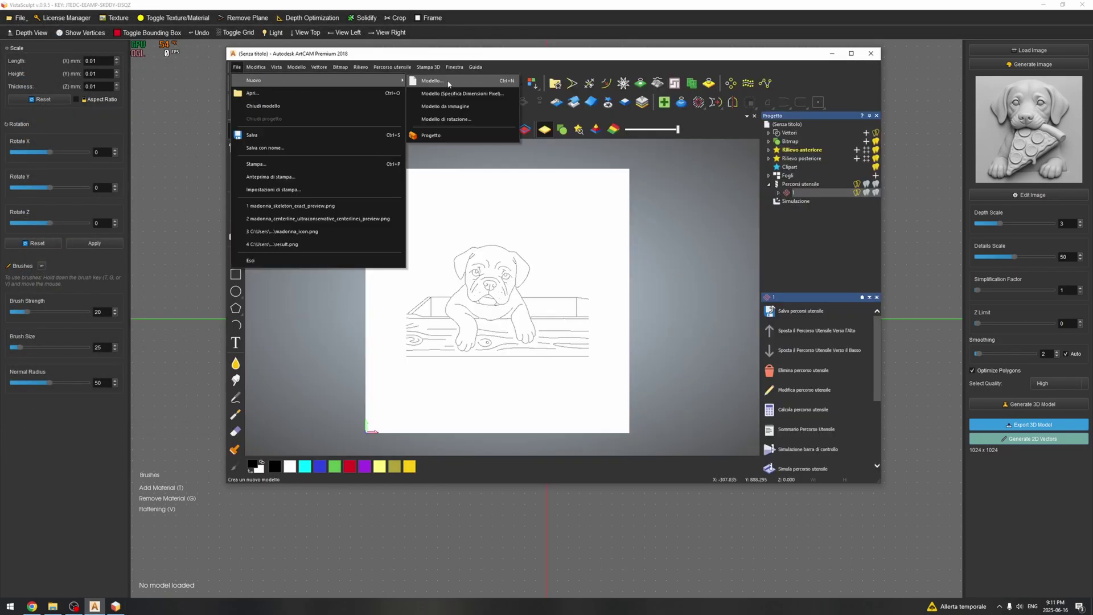
pyautogui.click(450, 80)
pyautogui.click(618, 330)
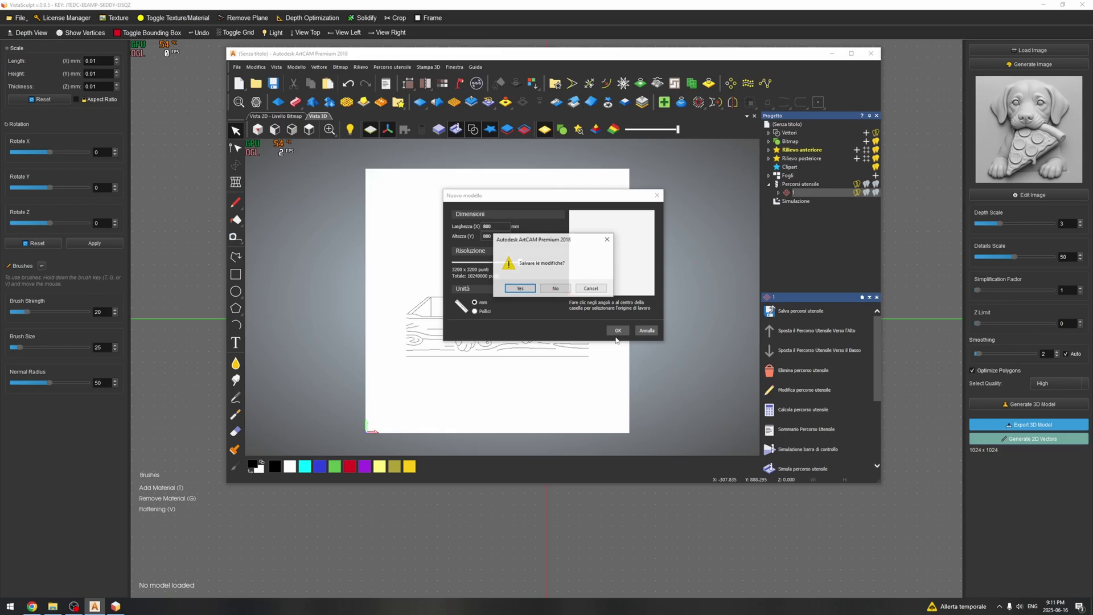
pyautogui.click(556, 291)
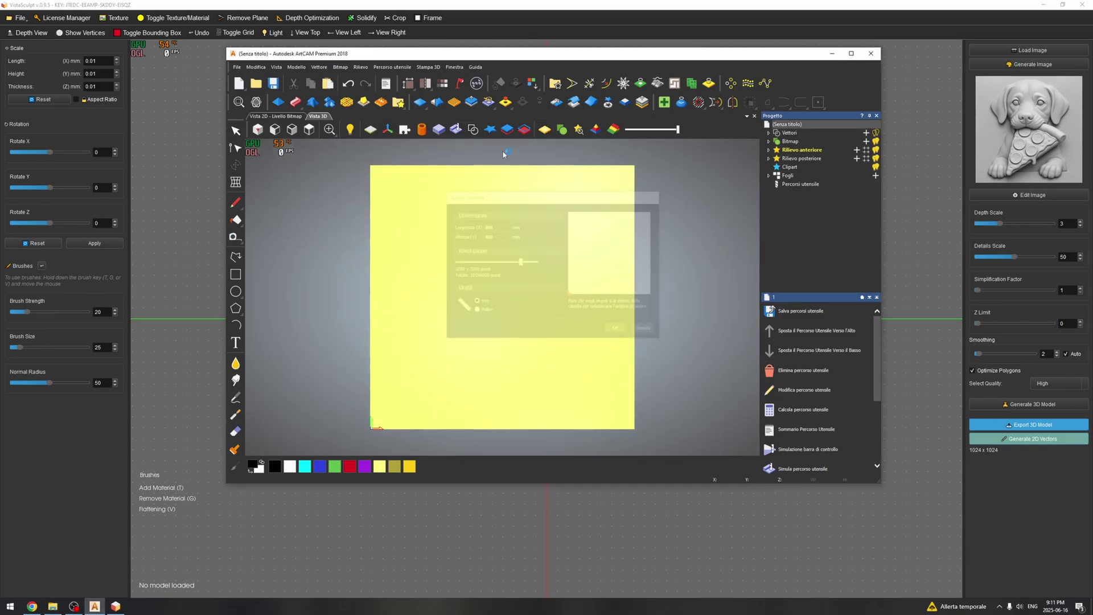
# Import the DOG2.dxf dog outlines and scale them down to fit the model.
pyautogui.click(361, 67)
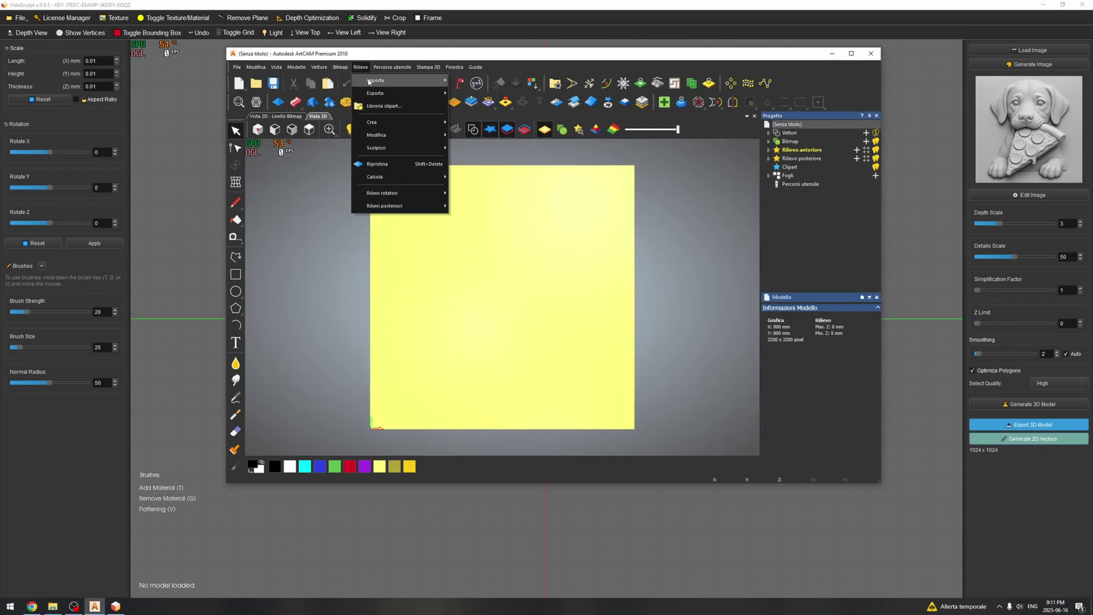
pyautogui.click(333, 81)
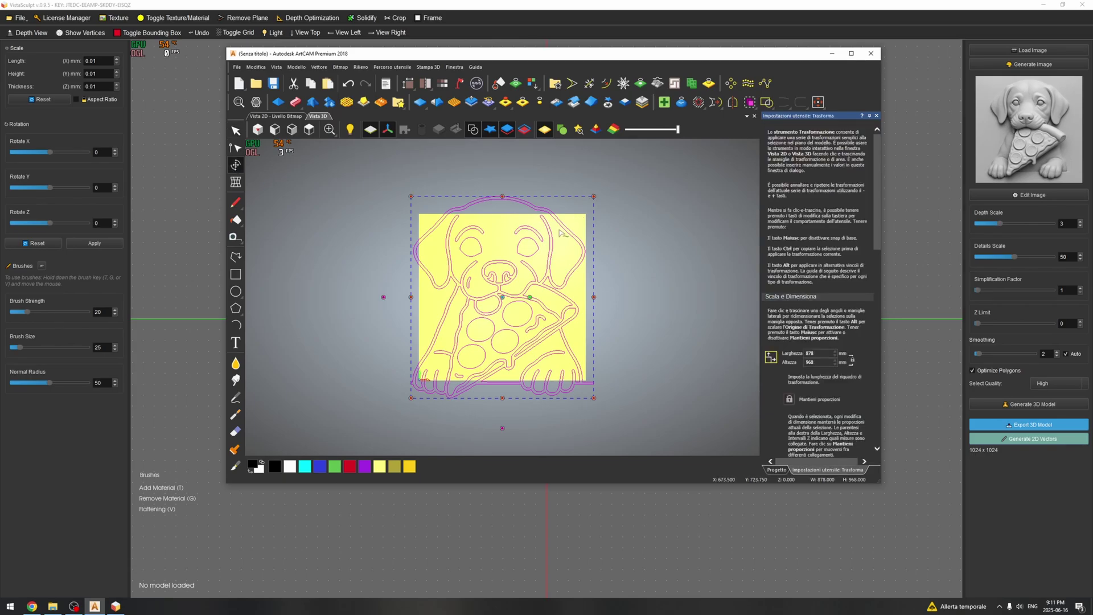
pyautogui.moveTo(593, 197); pyautogui.dragTo(508, 261)
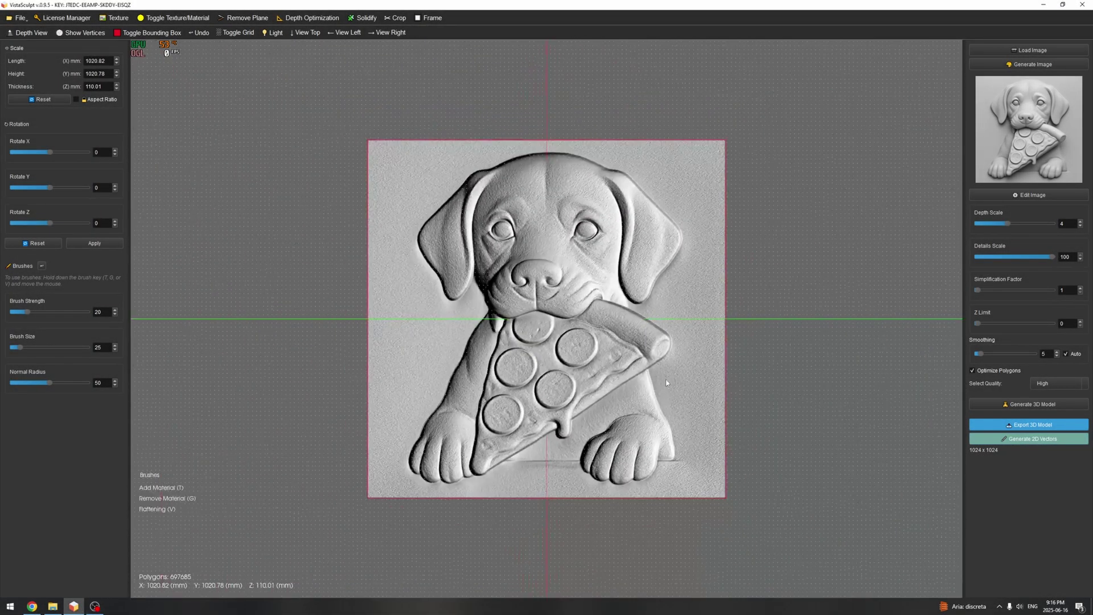
# Shift the light Position to reshade the relief, then orbit and zoom to inspect its depth.
pyautogui.click(273, 33)
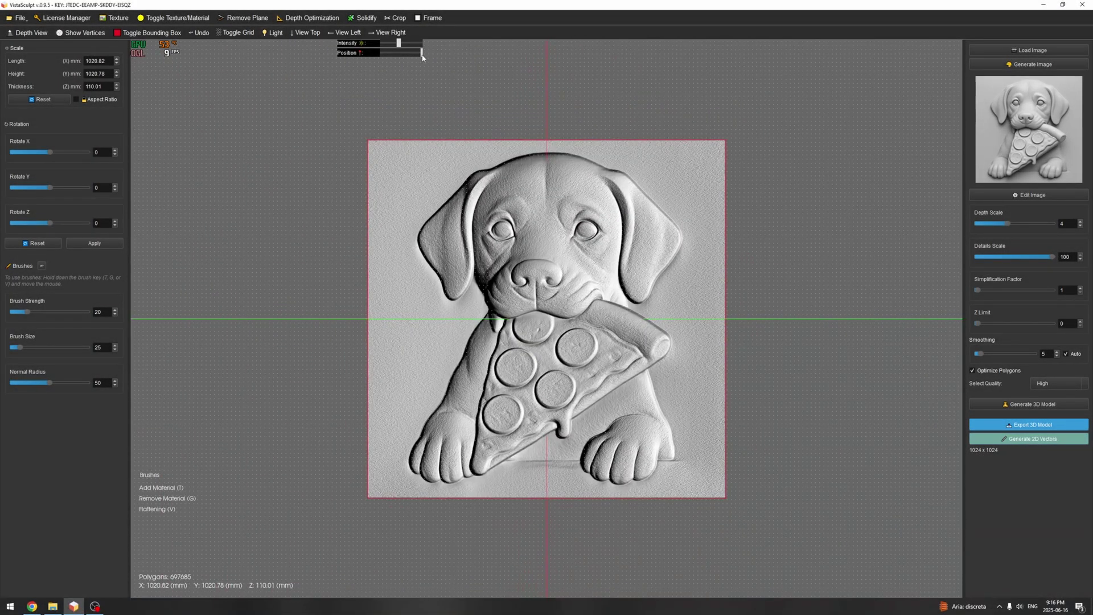
pyautogui.moveTo(422, 52)
pyautogui.mouseDown()
pyautogui.moveTo(388, 52)
pyautogui.moveTo(411, 52)
pyautogui.mouseUp()
pyautogui.moveTo(563, 196); pyautogui.dragTo(393, 202)
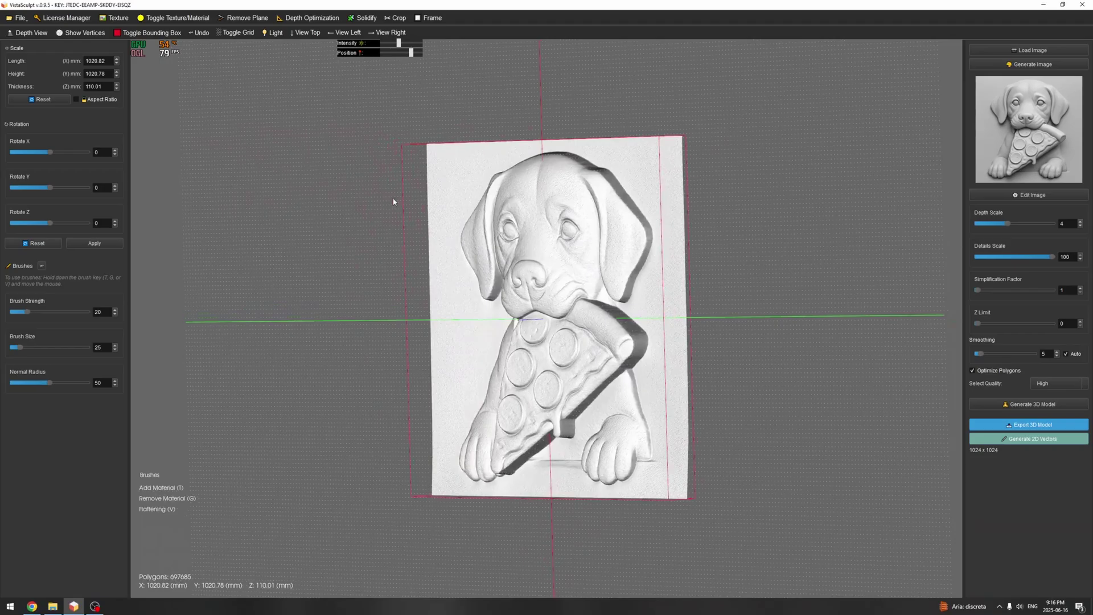
pyautogui.scroll(-3, 371, 75)
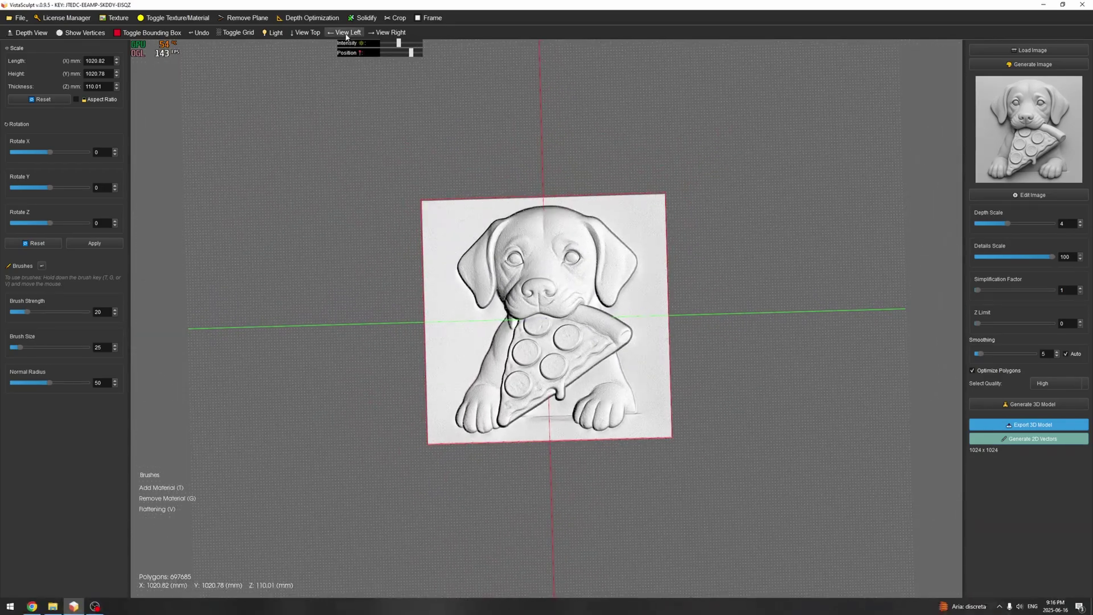
pyautogui.scroll(-3, 427, 165)
pyautogui.moveTo(428, 165); pyautogui.dragTo(530, 203)
pyautogui.scroll(4, 587, 261)
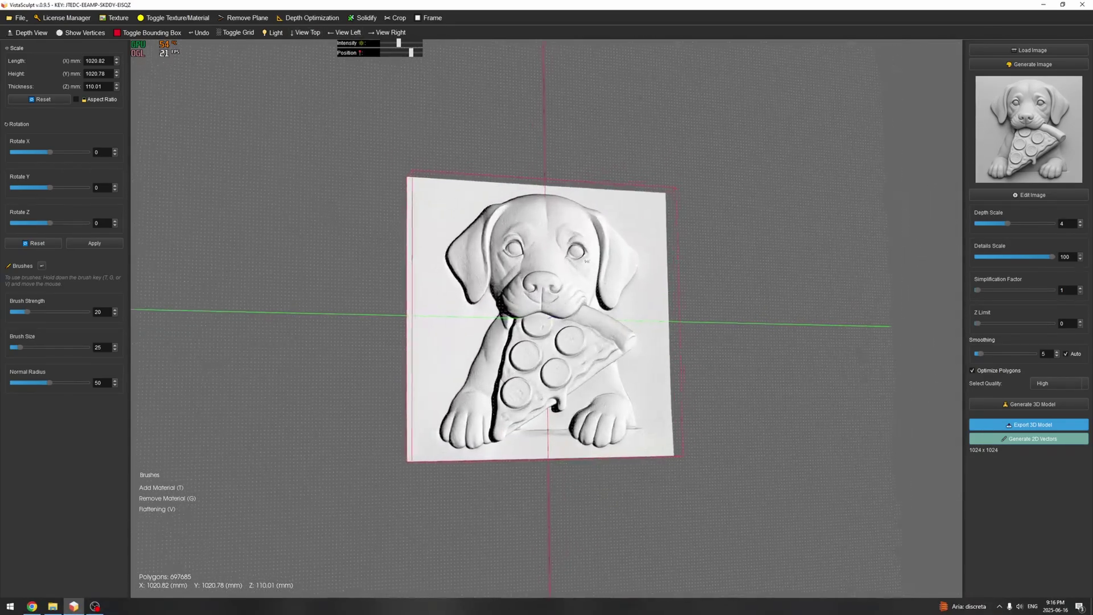
# View the relief from a steep oblique angle, then top-down, readjusting the light Position.
pyautogui.moveTo(587, 261); pyautogui.dragTo(531, 383)
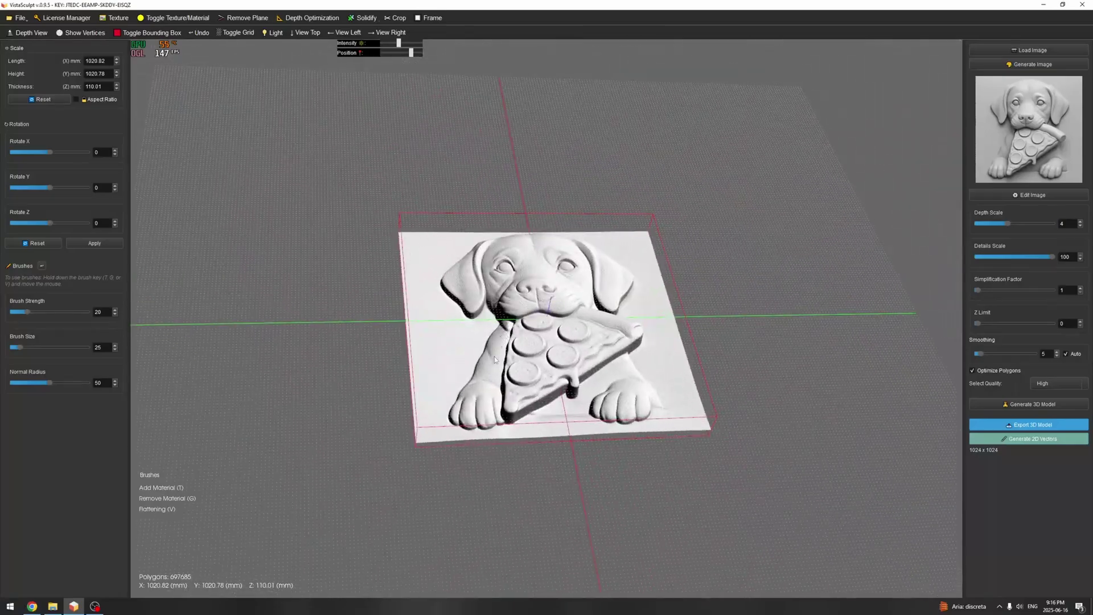
pyautogui.moveTo(529, 309); pyautogui.dragTo(529, 285)
pyautogui.click(306, 33)
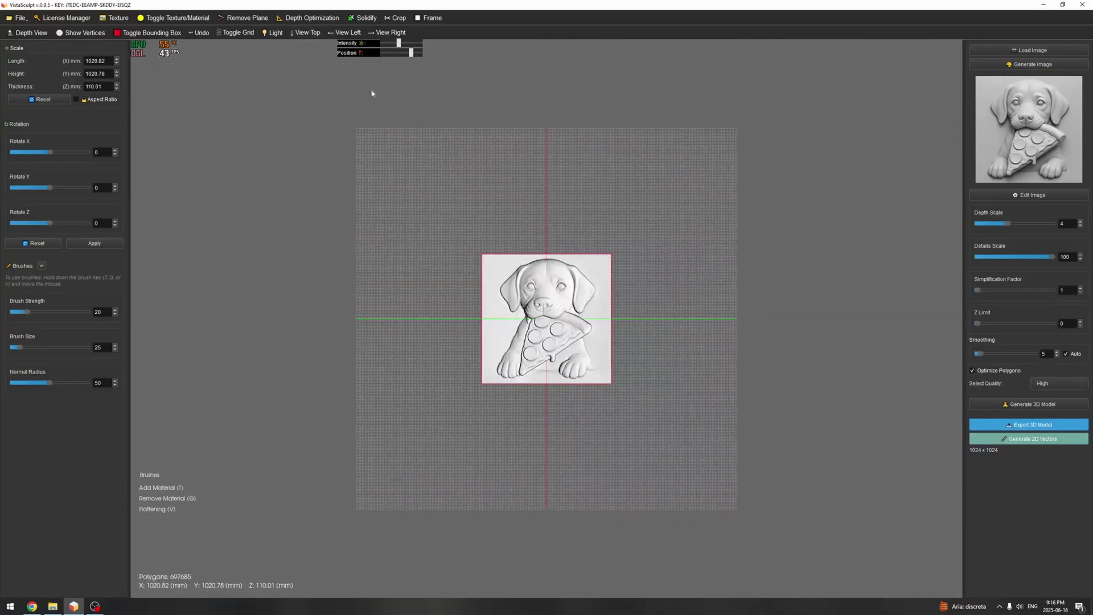
pyautogui.scroll(5, 527, 188)
pyautogui.moveTo(412, 53)
pyautogui.mouseDown()
pyautogui.moveTo(376, 54)
pyautogui.moveTo(411, 53)
pyautogui.mouseUp()
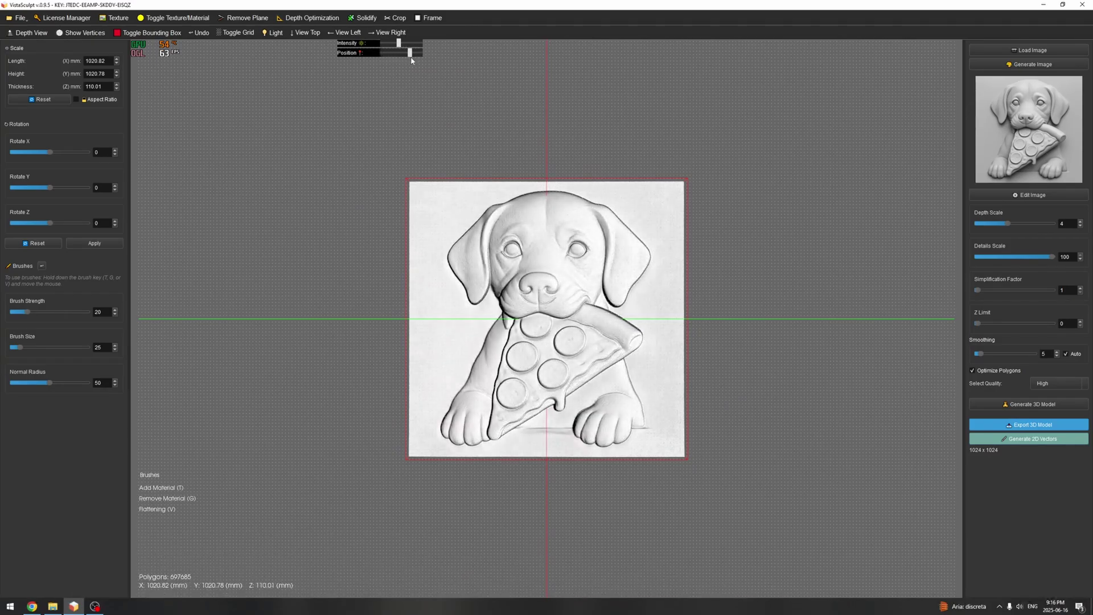
pyautogui.moveTo(439, 182); pyautogui.dragTo(540, 206)
pyautogui.scroll(3, 566, 204)
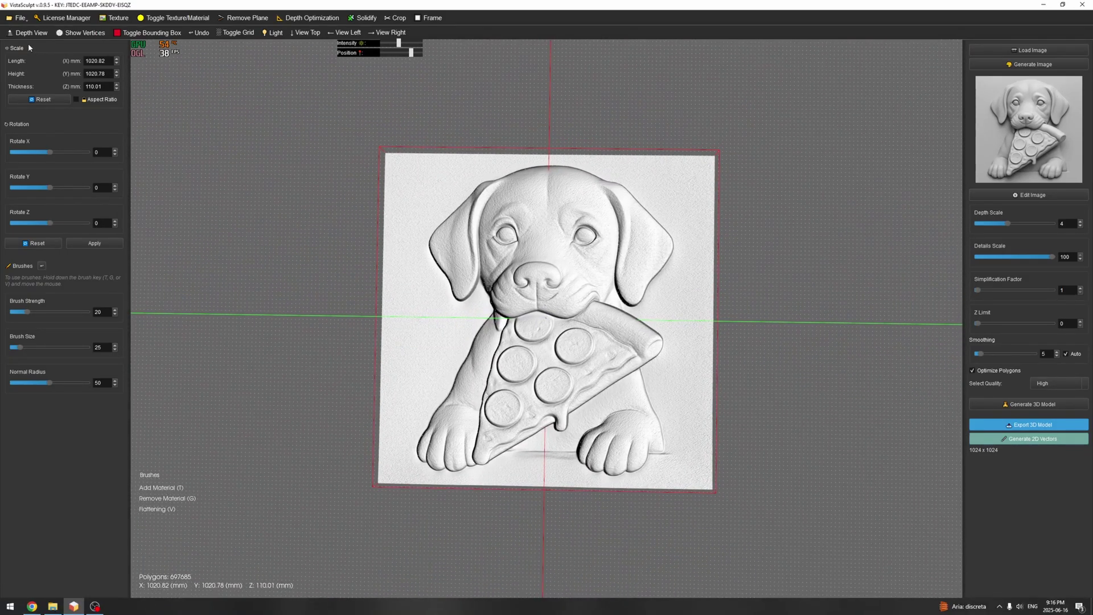
pyautogui.click(20, 18)
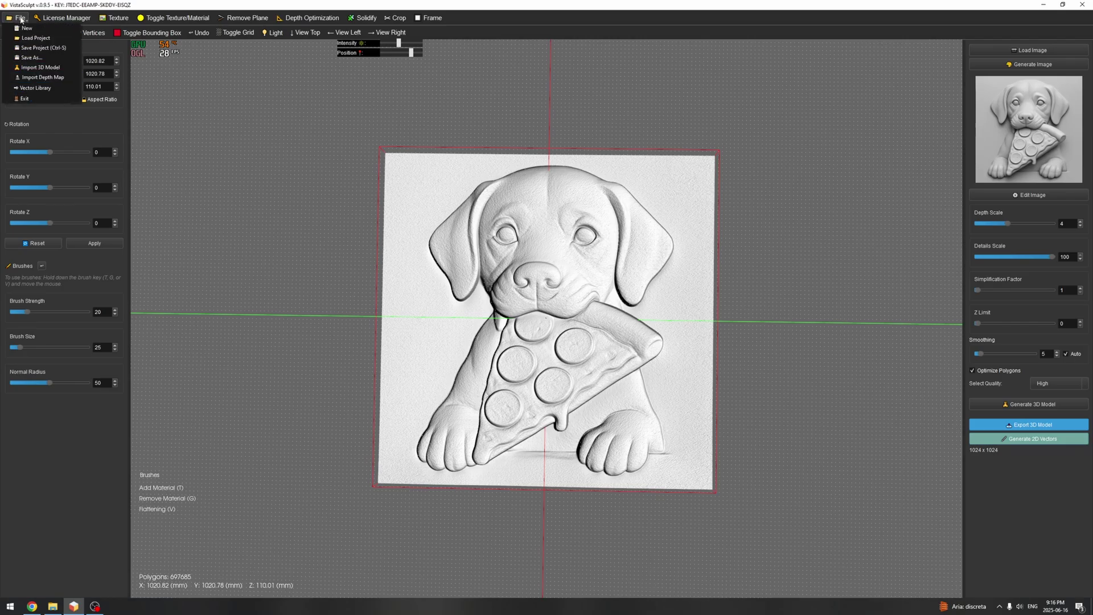
pyautogui.click(34, 88)
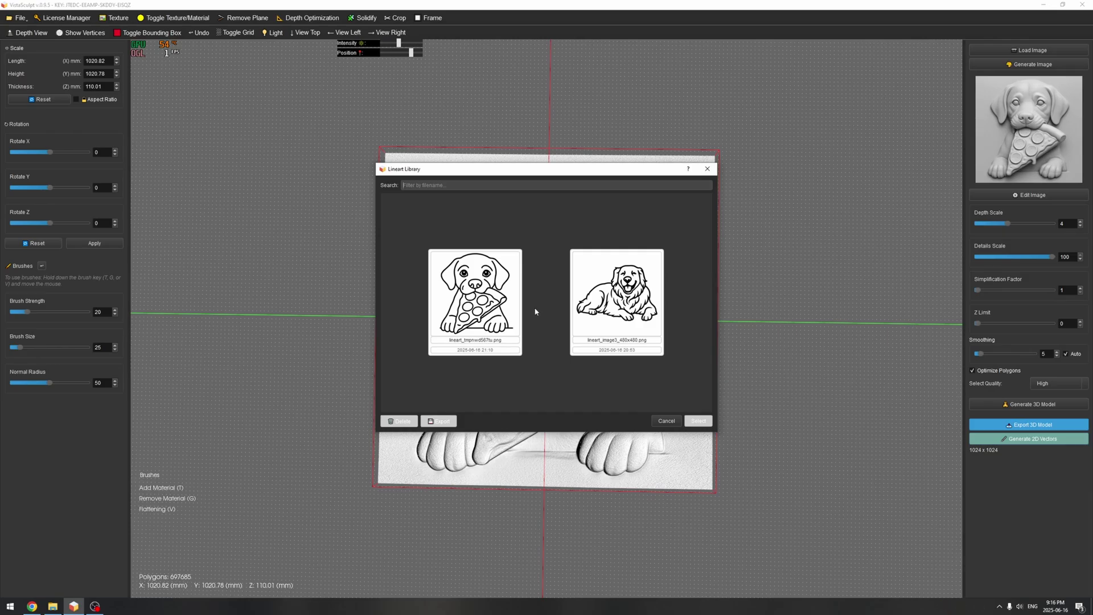
pyautogui.click(707, 169)
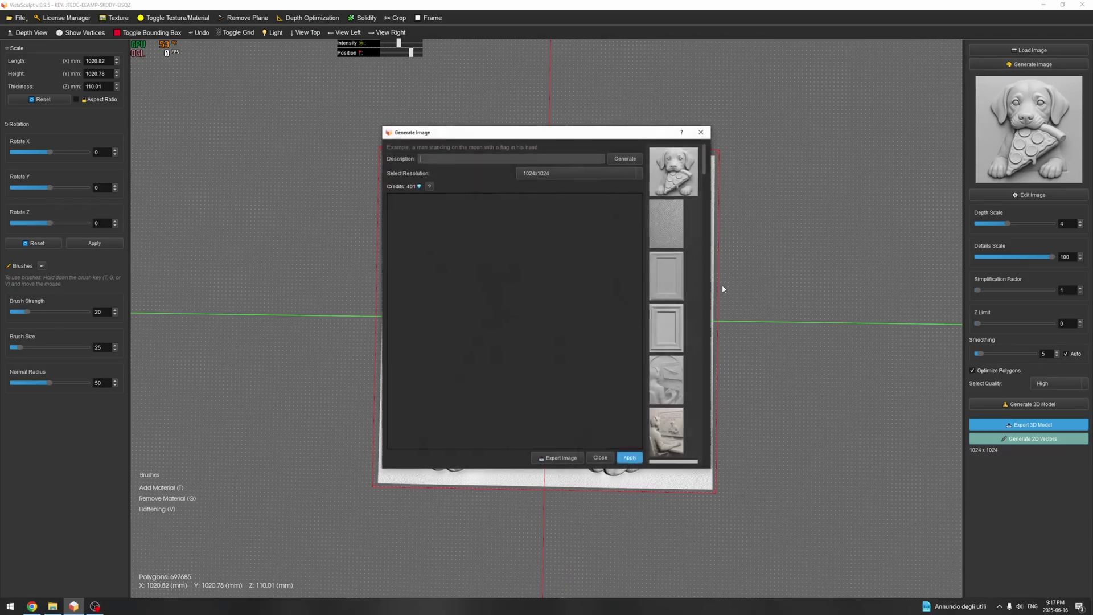
pyautogui.moveTo(707, 164); pyautogui.dragTo(705, 222)
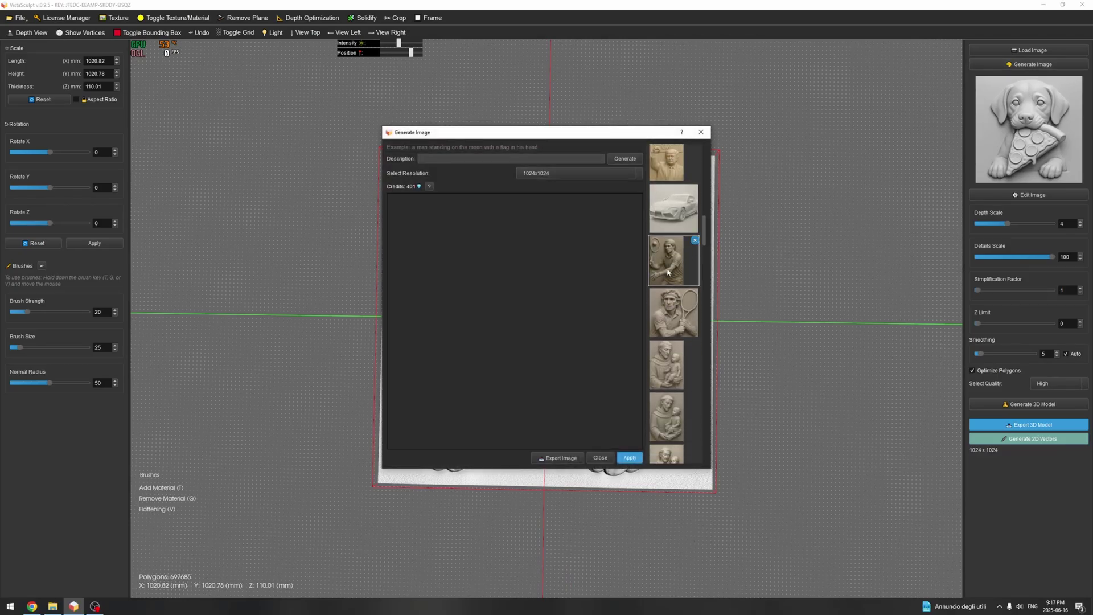
pyautogui.click(701, 133)
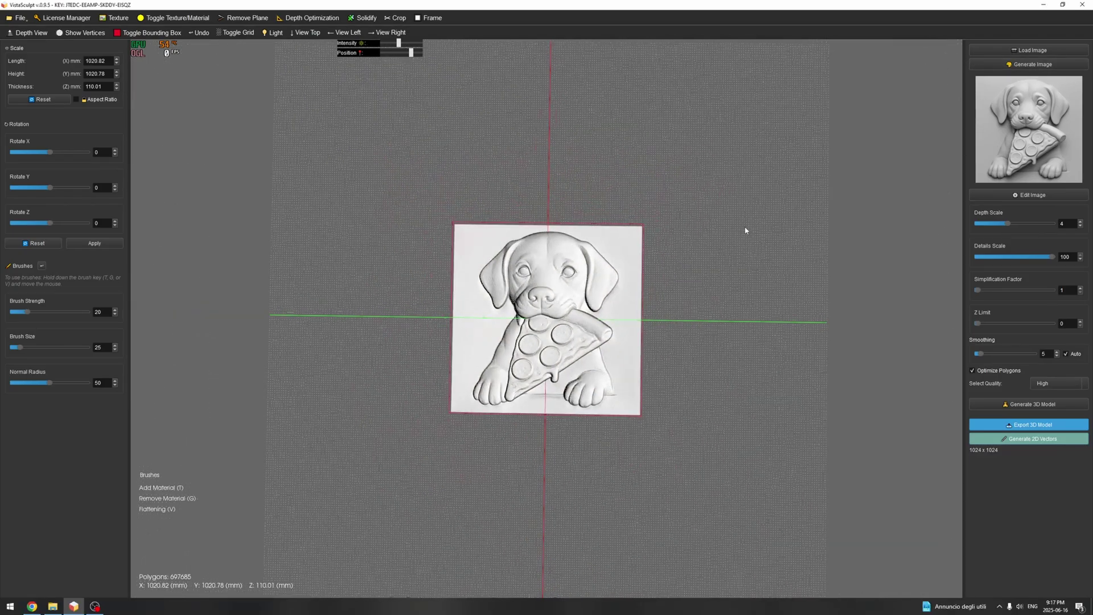
pyautogui.click(305, 34)
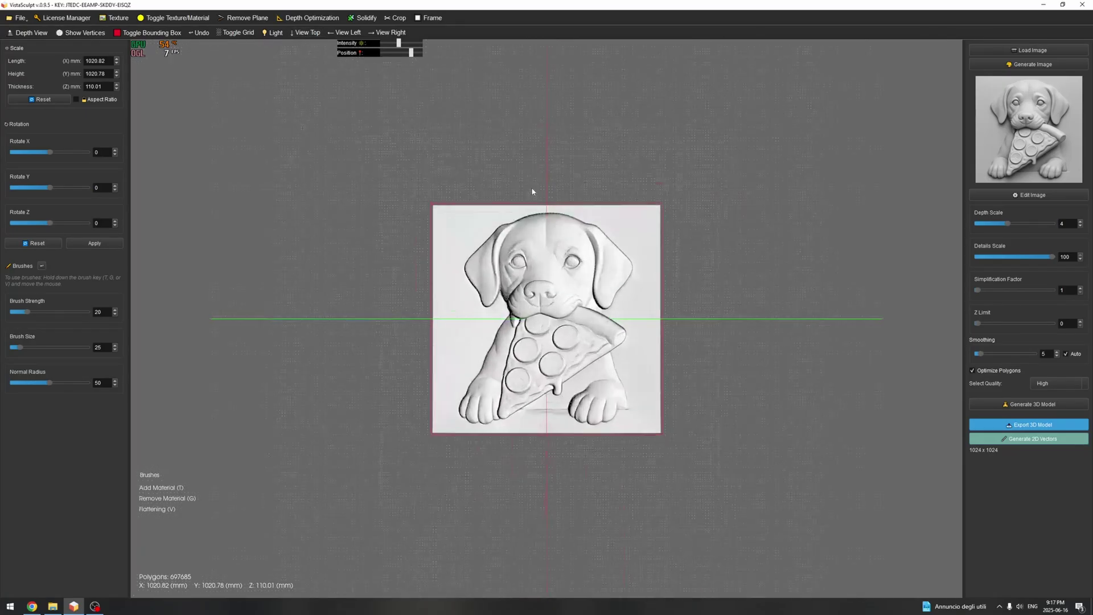